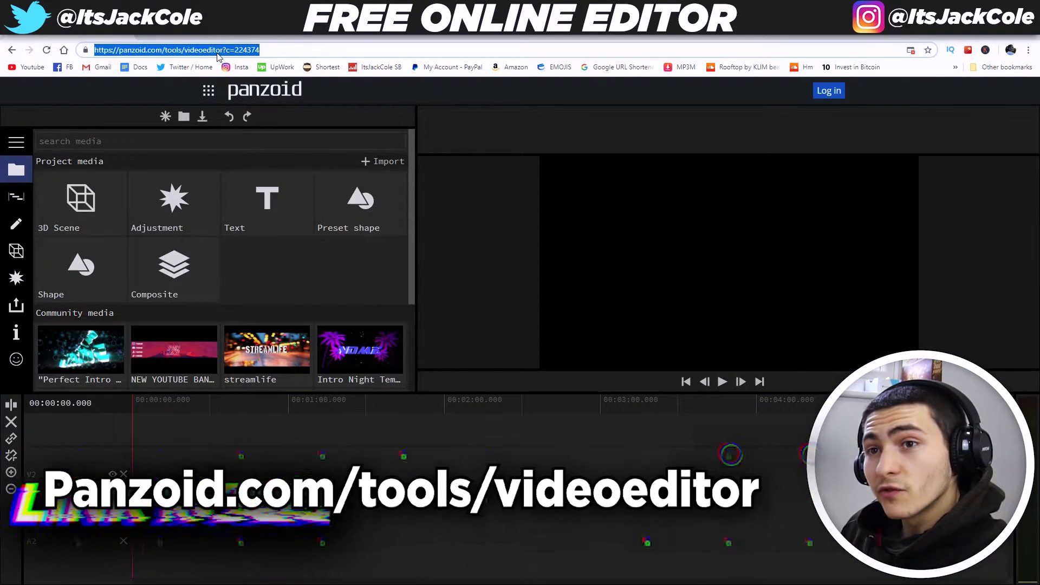
Preview video clips 1 and 2 from the Castle Clip Pack folder, then return to the Panzoid video editor.
click(502, 236)
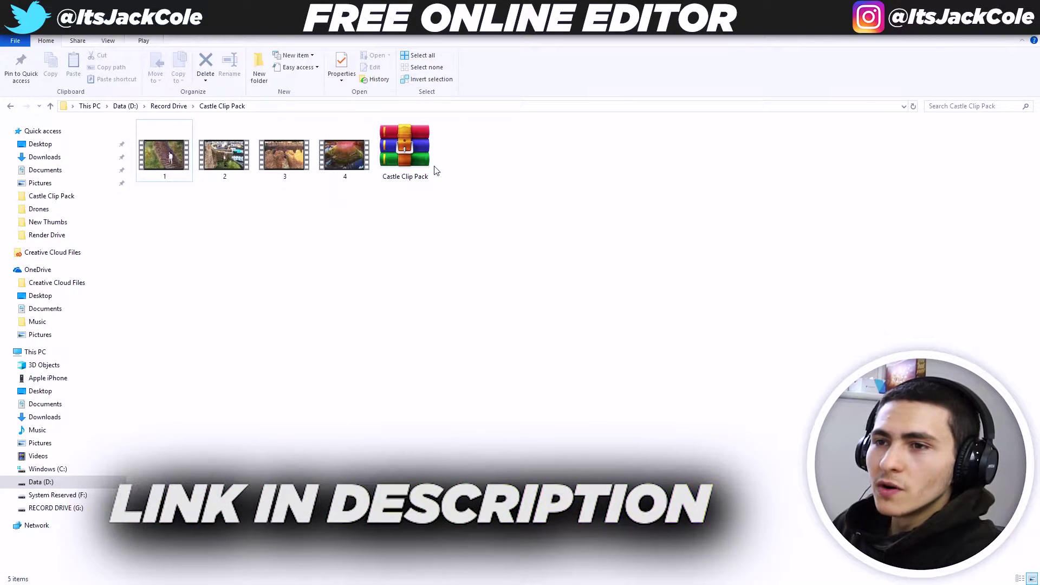
click(411, 149)
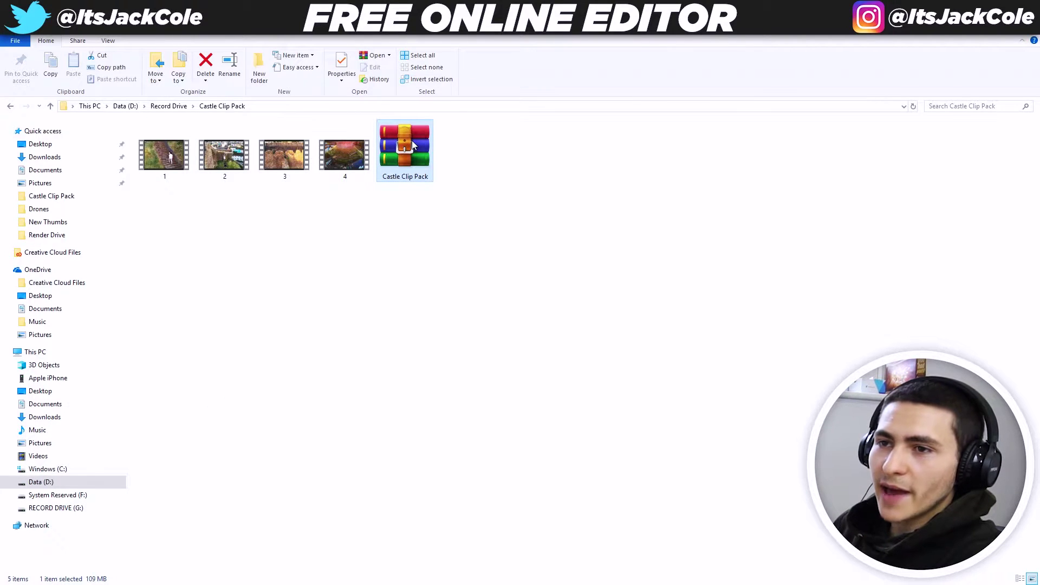
drag(173, 201, 288, 209)
key(Home)
key(Return)
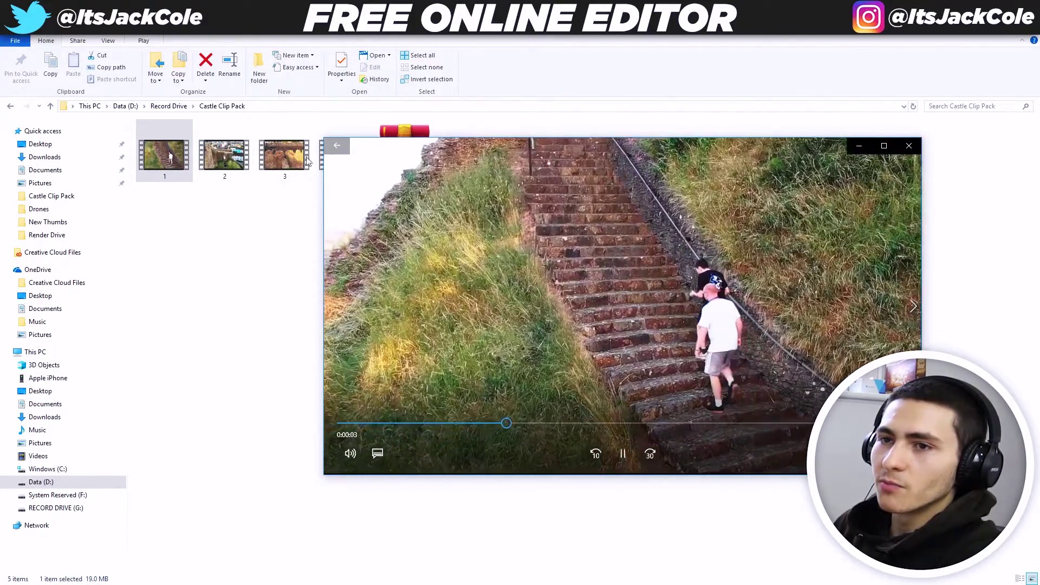
double_click(225, 156)
key(alt+F4)
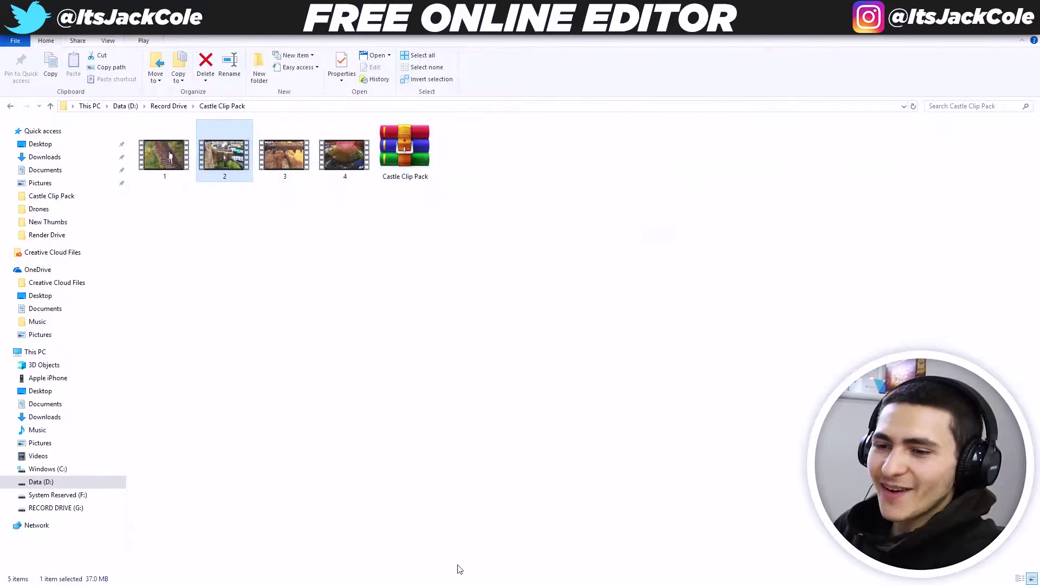
click(336, 542)
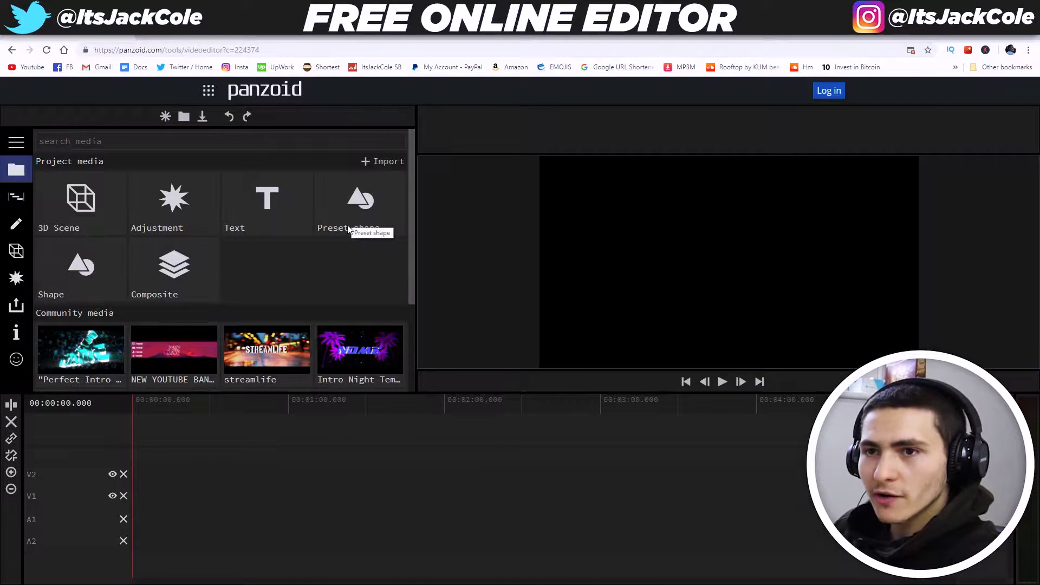
Import clips 1, 2, 3 and 4 from the Castle Clip Pack folder in Record Drive on the Data (D:) drive into the project media.
click(382, 161)
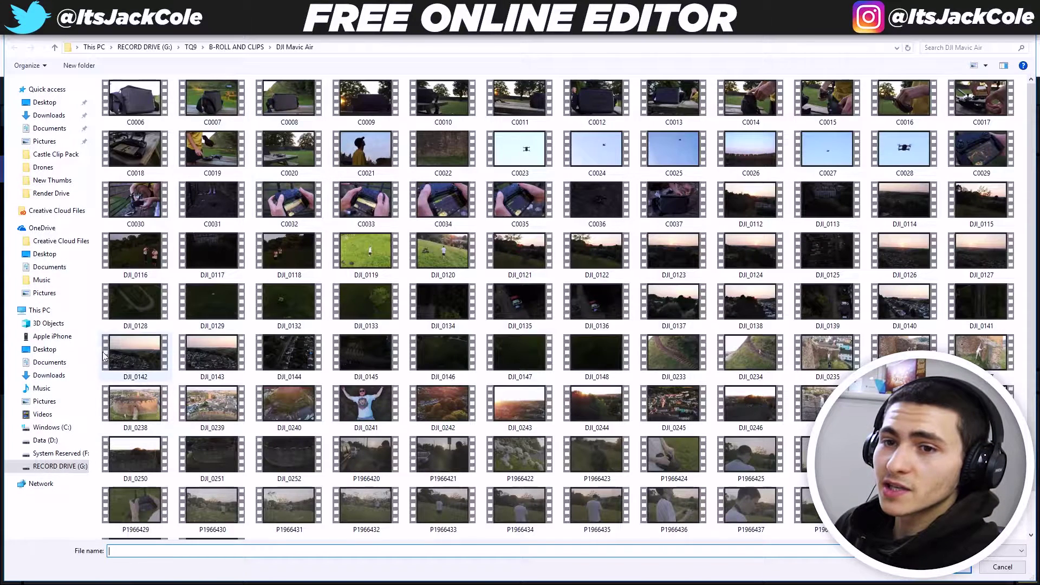
click(60, 311)
double_click(441, 183)
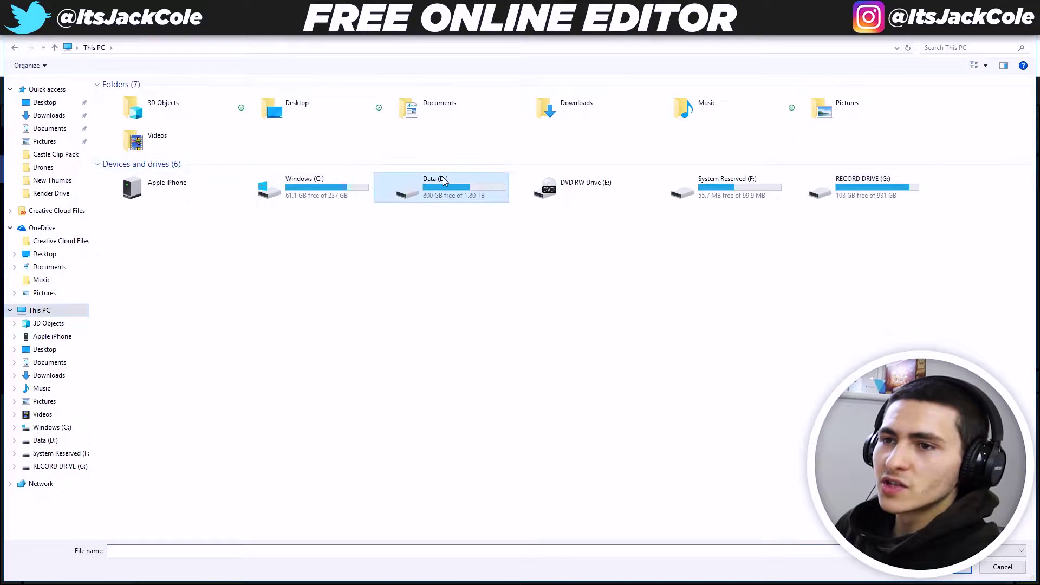
double_click(170, 177)
double_click(302, 108)
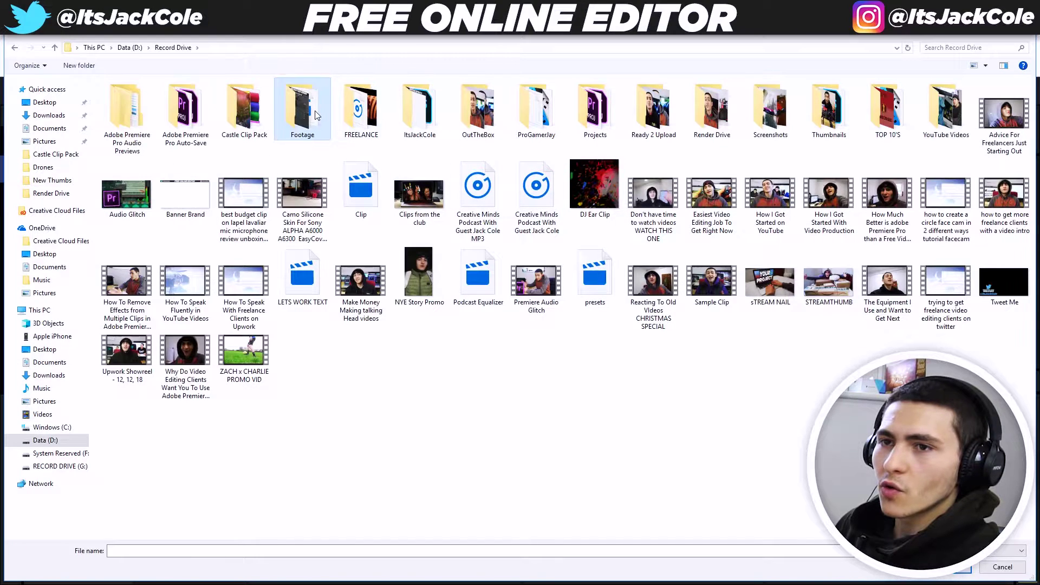
key(alt+Left)
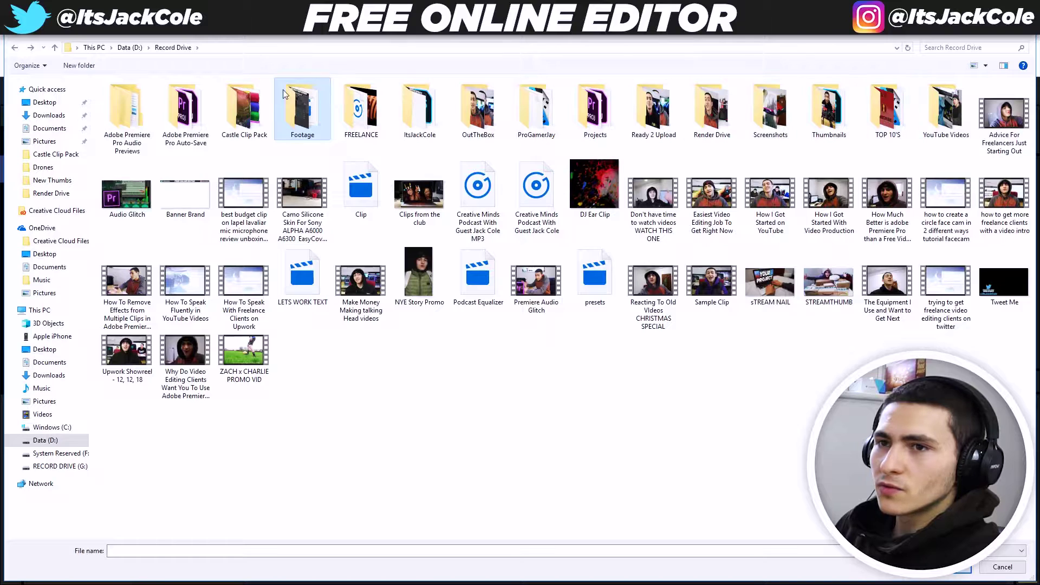
double_click(243, 108)
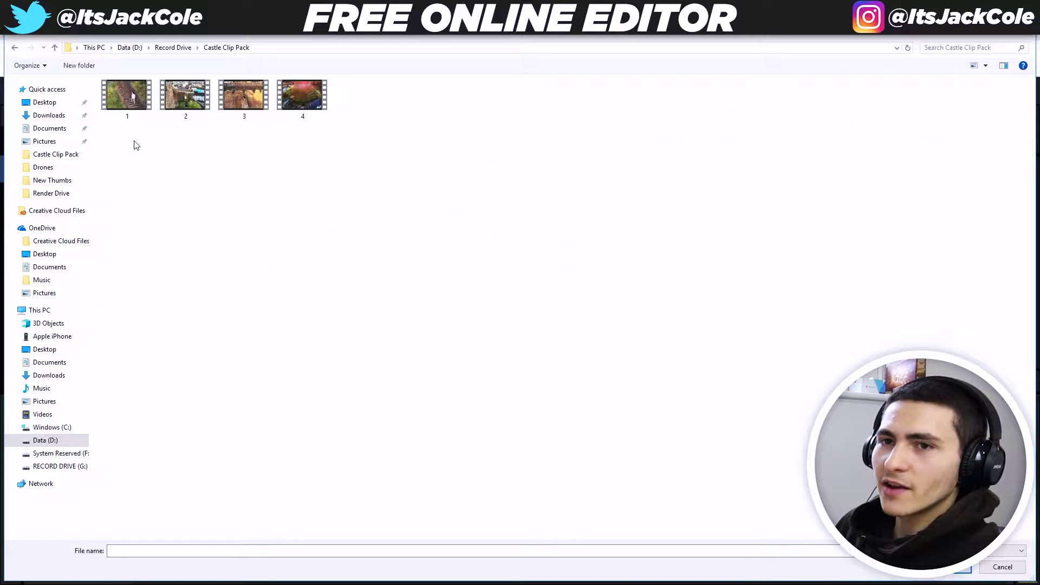
click(321, 107)
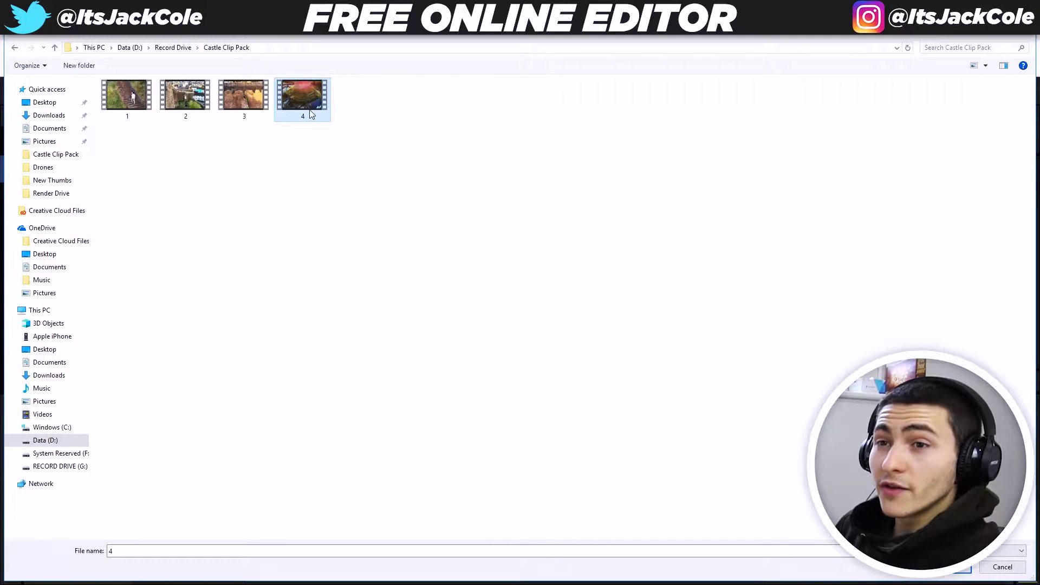
drag(134, 143, 335, 78)
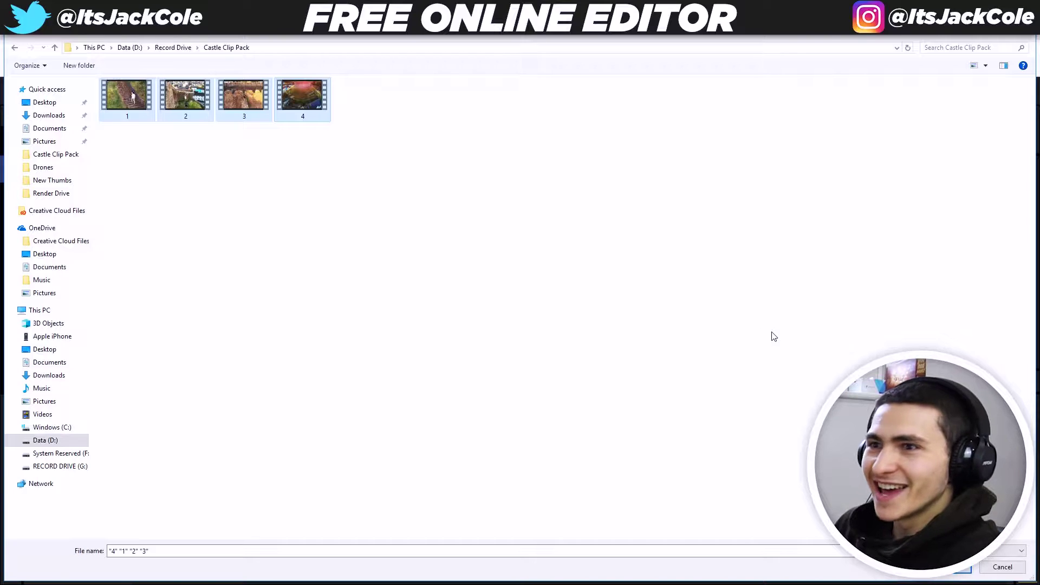
click(959, 570)
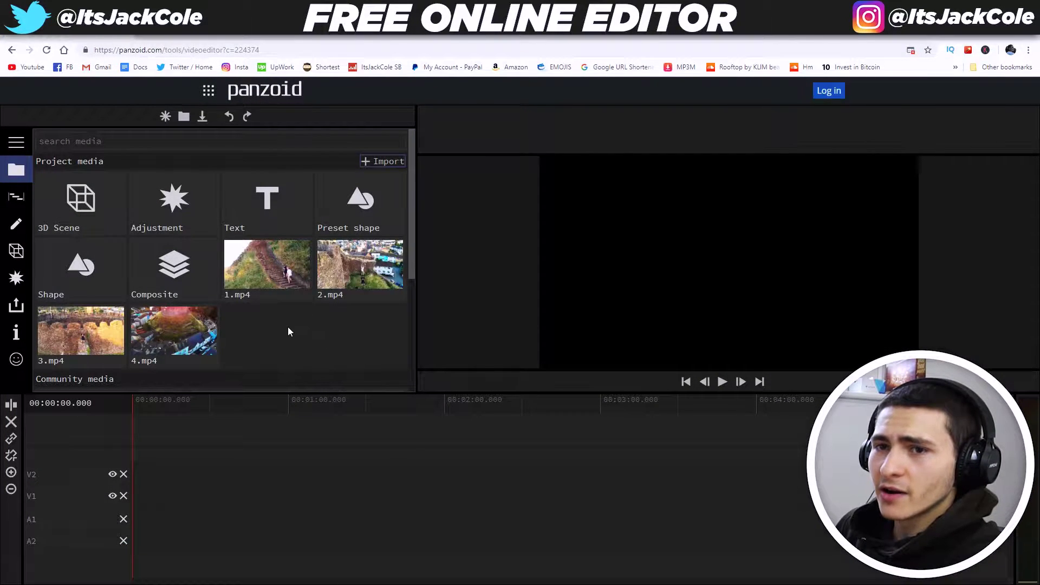
Look through the editor's Effects, Objects, Edit and Sequence sections and return to the project media.
click(20, 145)
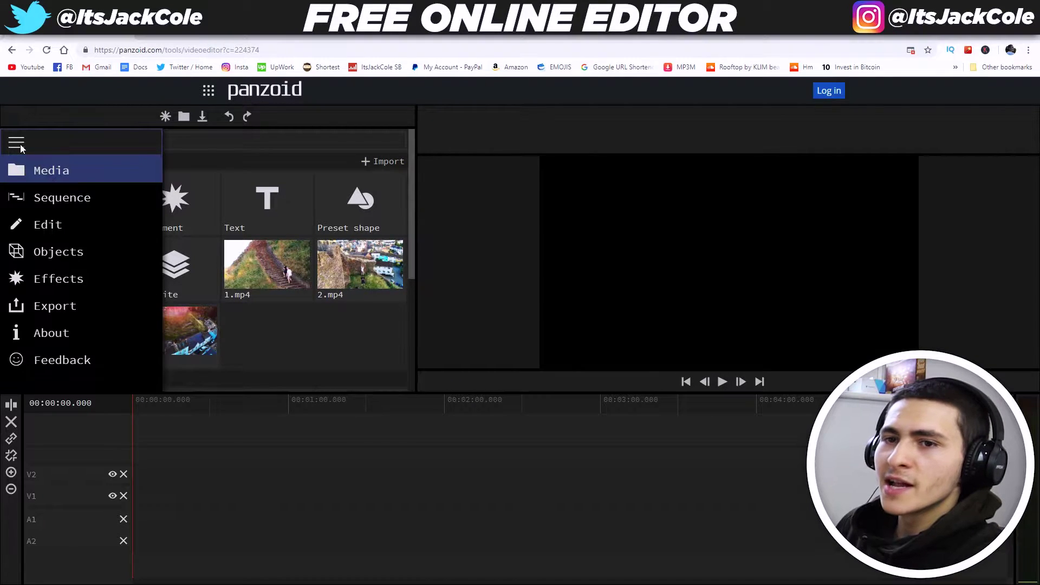
click(20, 146)
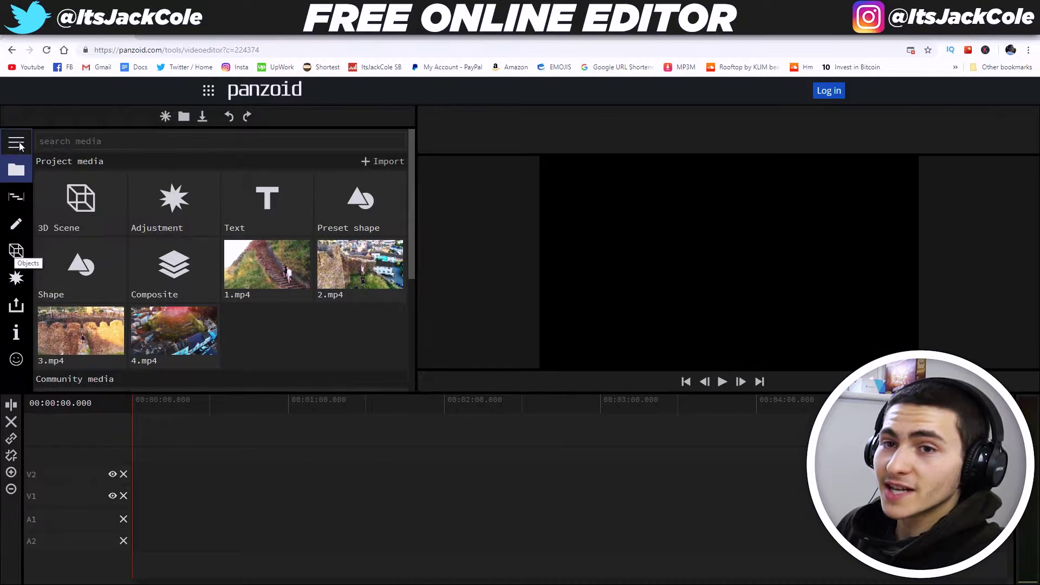
click(20, 146)
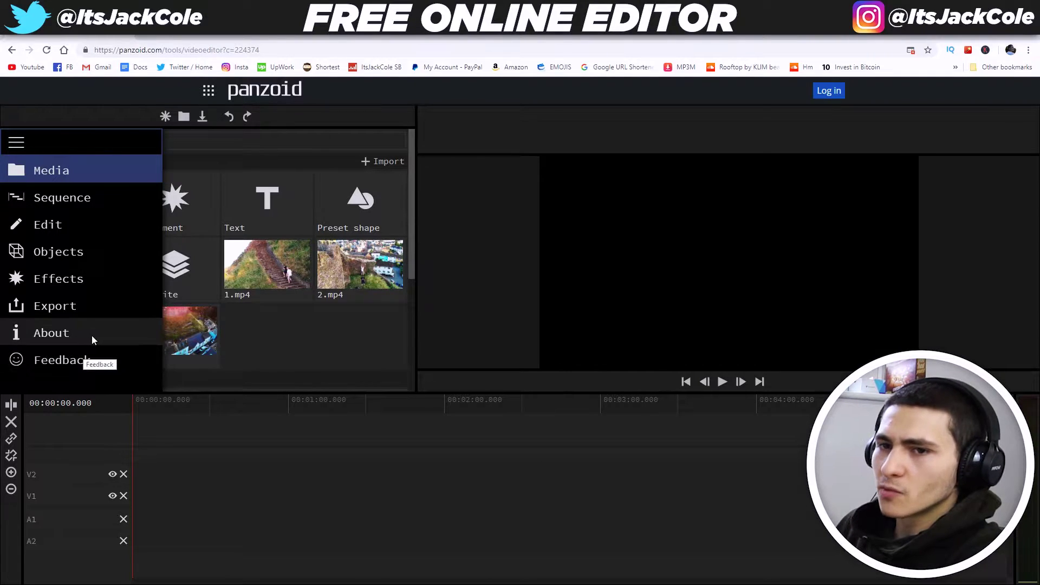
click(97, 276)
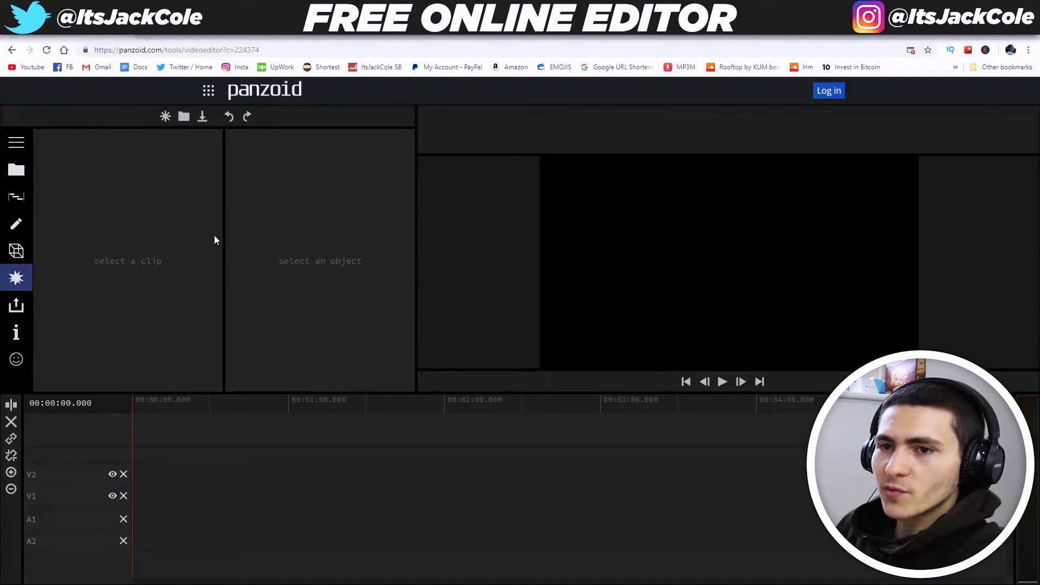
click(21, 251)
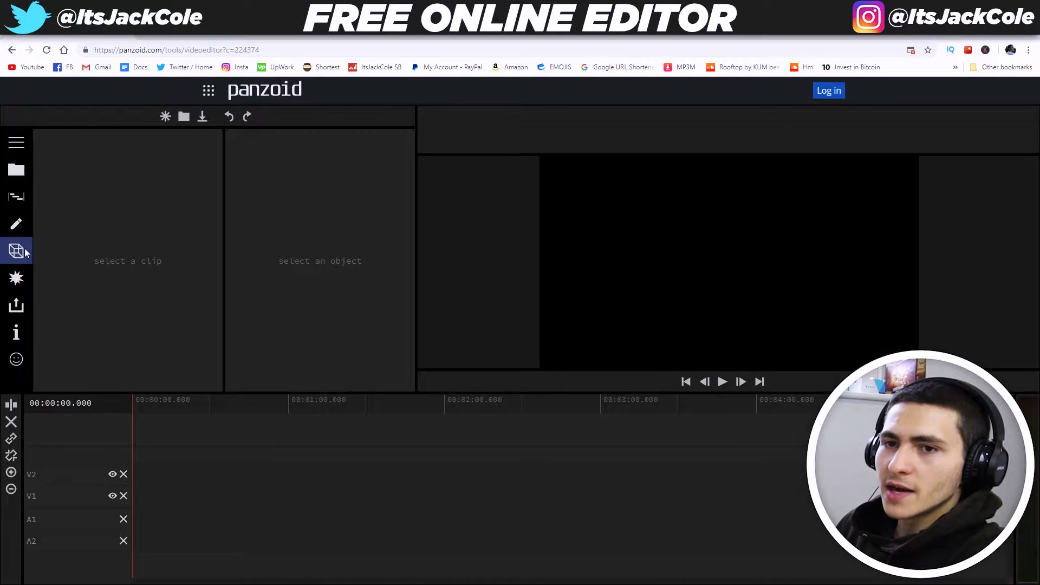
click(20, 229)
click(16, 197)
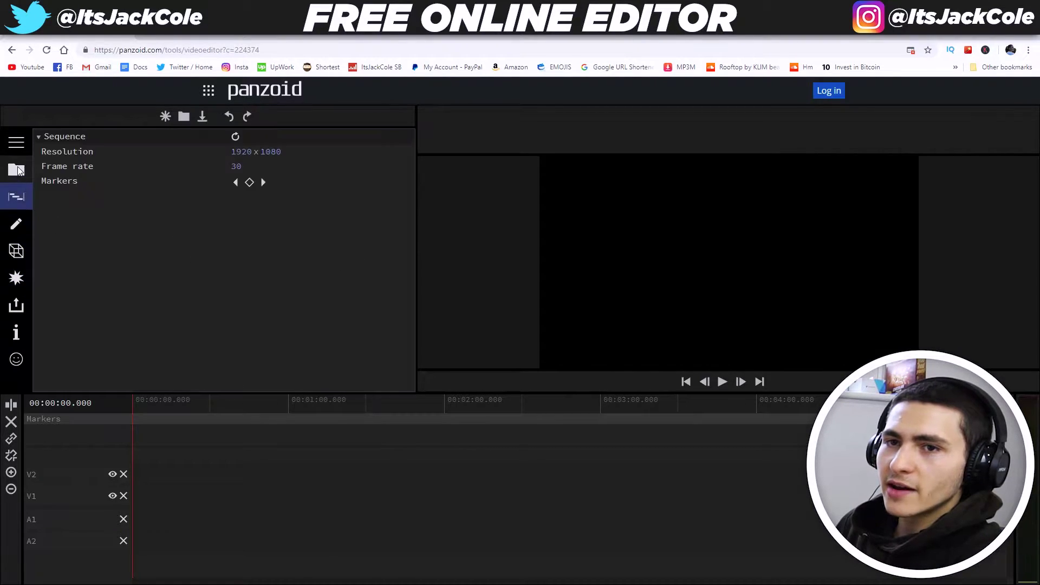
click(16, 170)
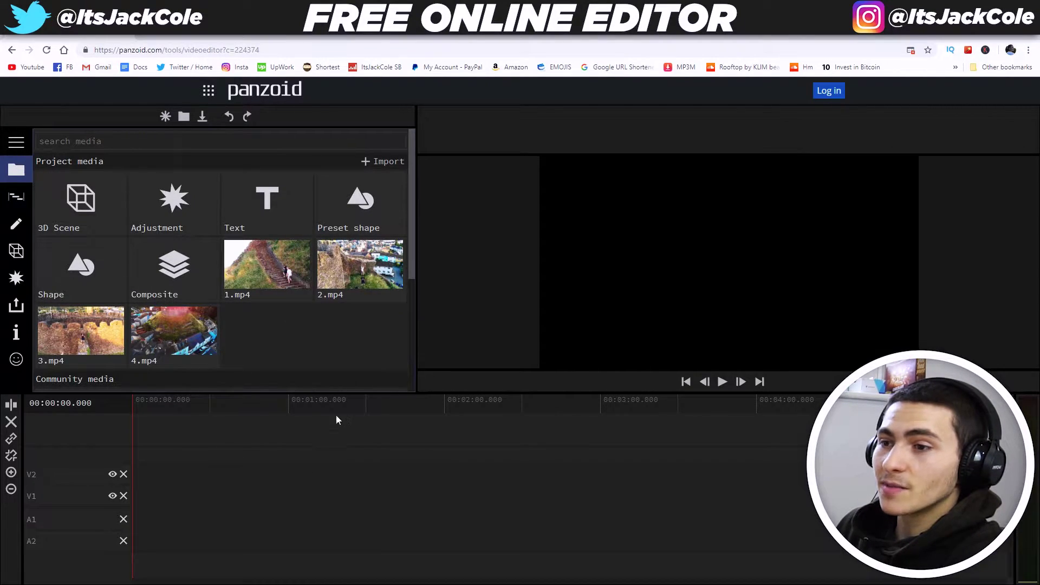
Place 1.mp4 at the very start of the V1 video track, with the playhead at zero.
drag(265, 280, 140, 490)
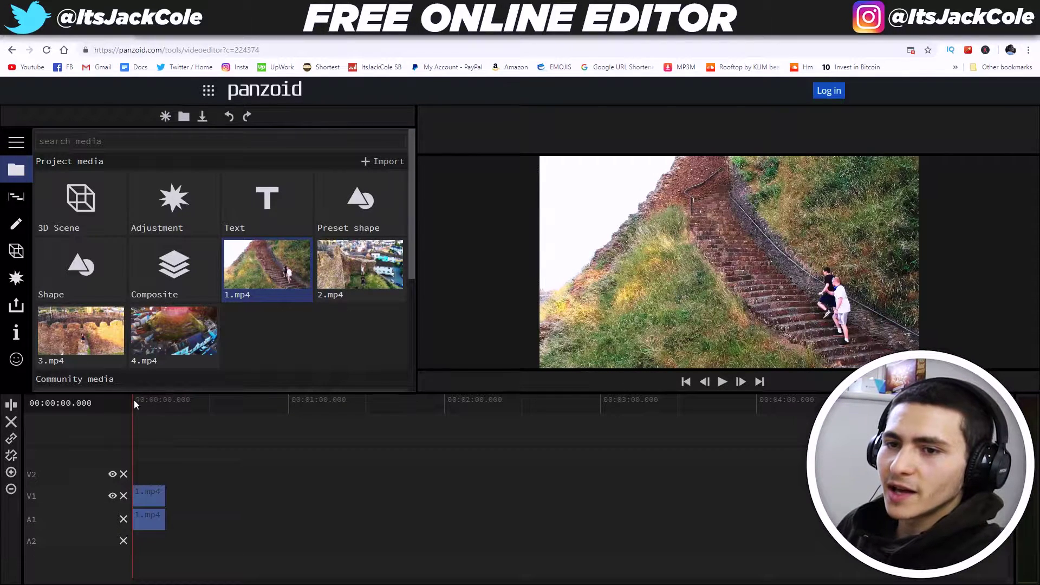
drag(135, 406, 123, 409)
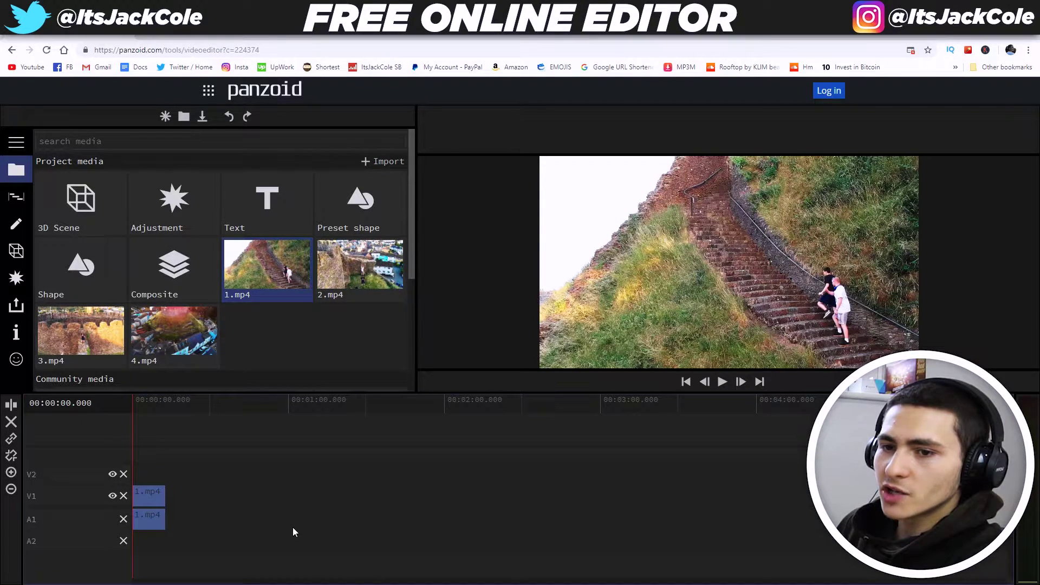
Play 1.mp4 from the start of the timeline and pause it just past 5 seconds.
scroll(292, 532, up, 2)
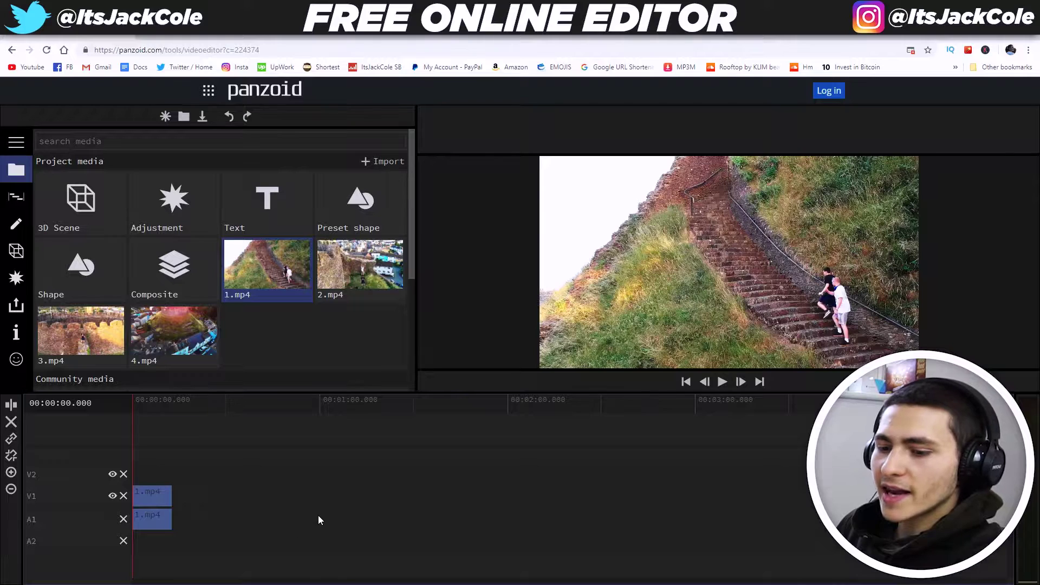
scroll(360, 484, up, 5)
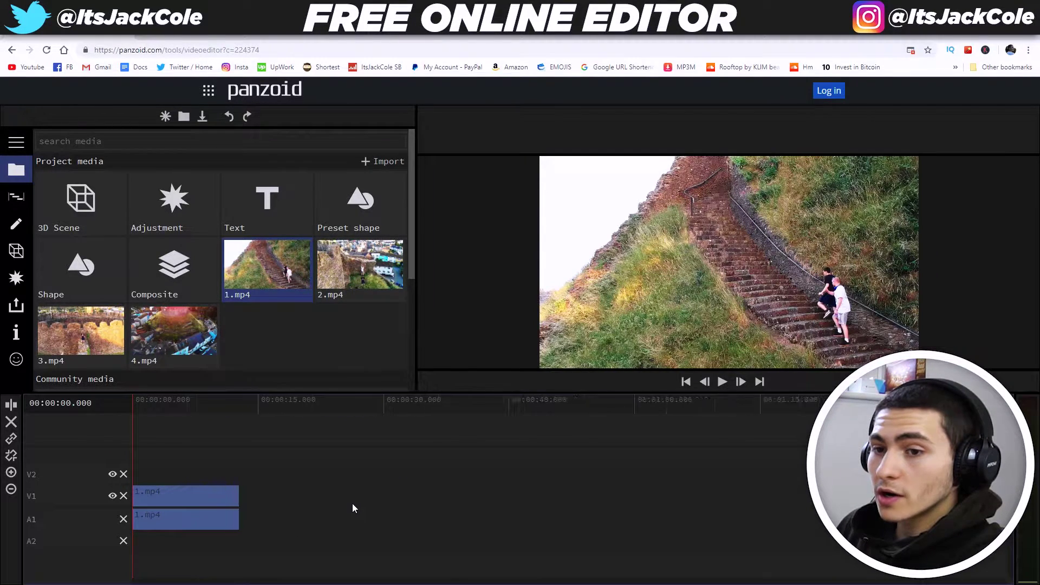
scroll(352, 504, up, 6)
scroll(352, 503, down, 2)
scroll(352, 501, up, 2)
scroll(352, 501, down, 3)
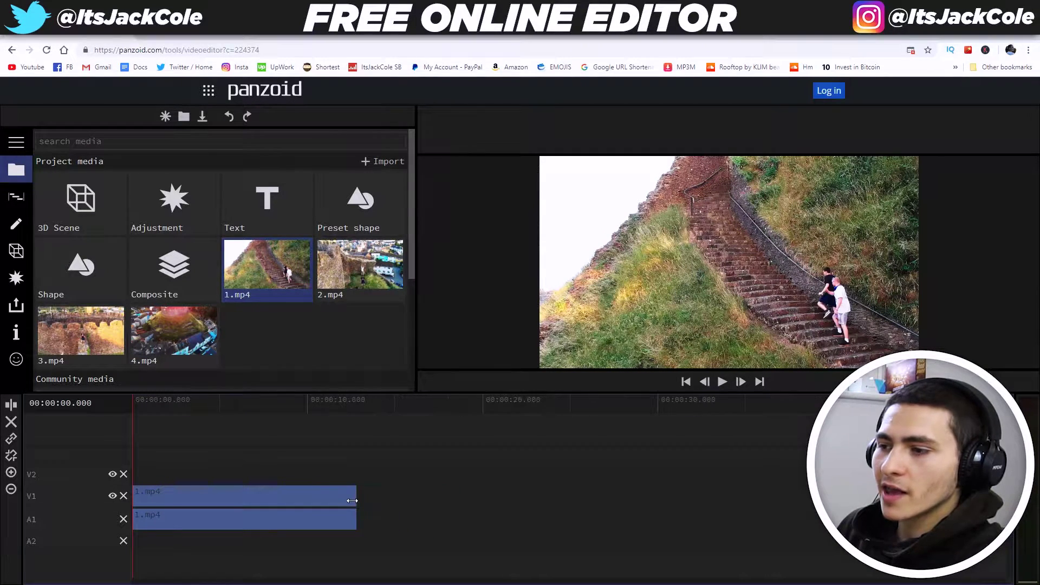
scroll(352, 501, down, 2)
scroll(352, 501, up, 2)
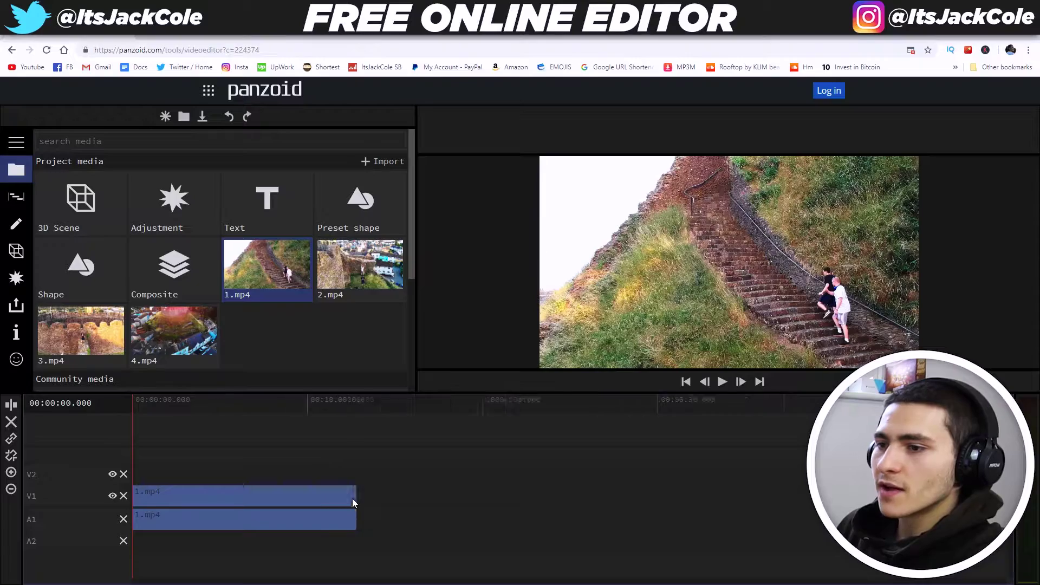
scroll(352, 498, up, 2)
drag(141, 401, 110, 408)
click(722, 381)
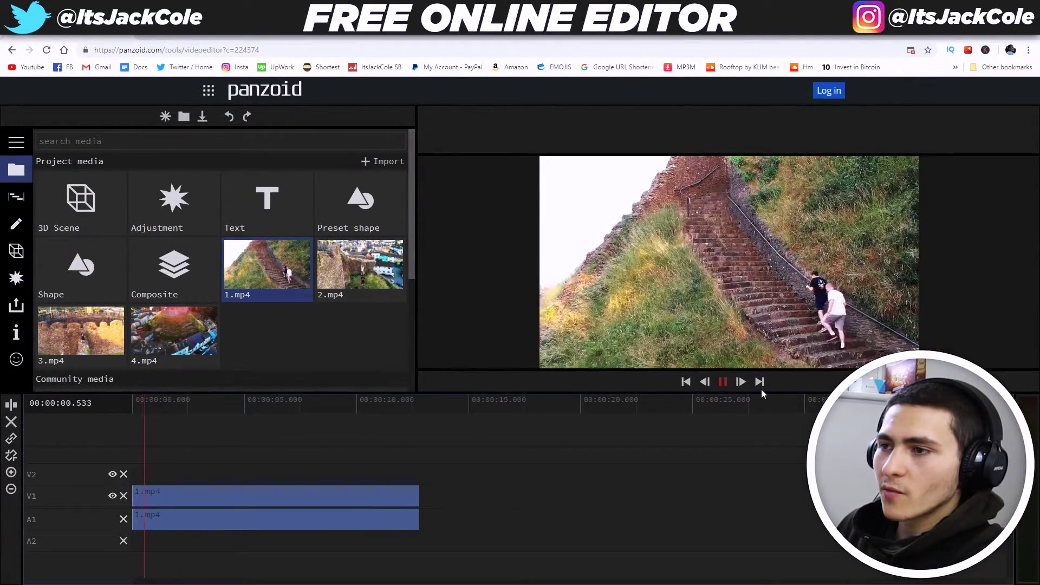
drag(139, 428, 92, 416)
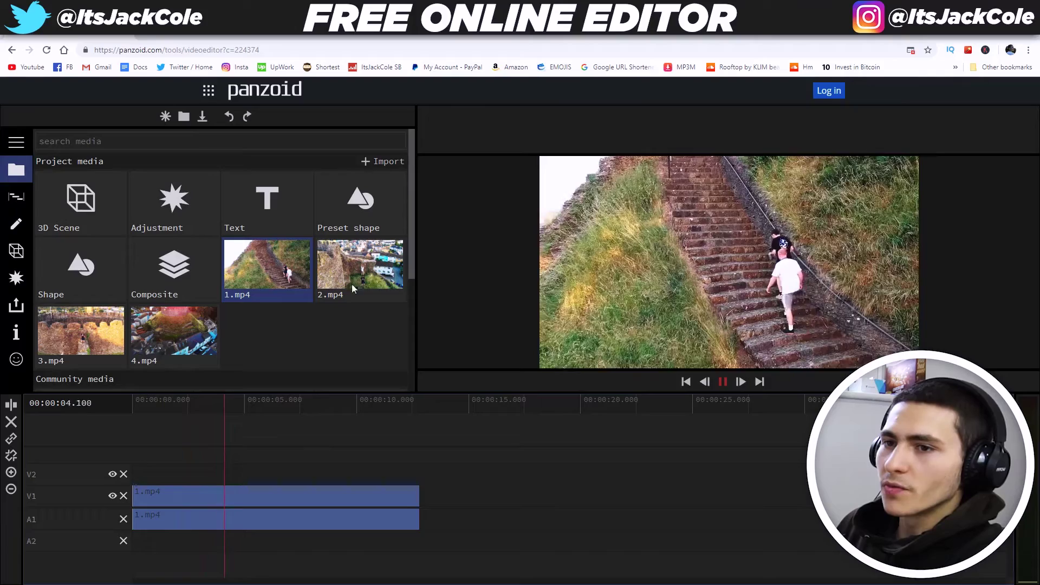
key(space)
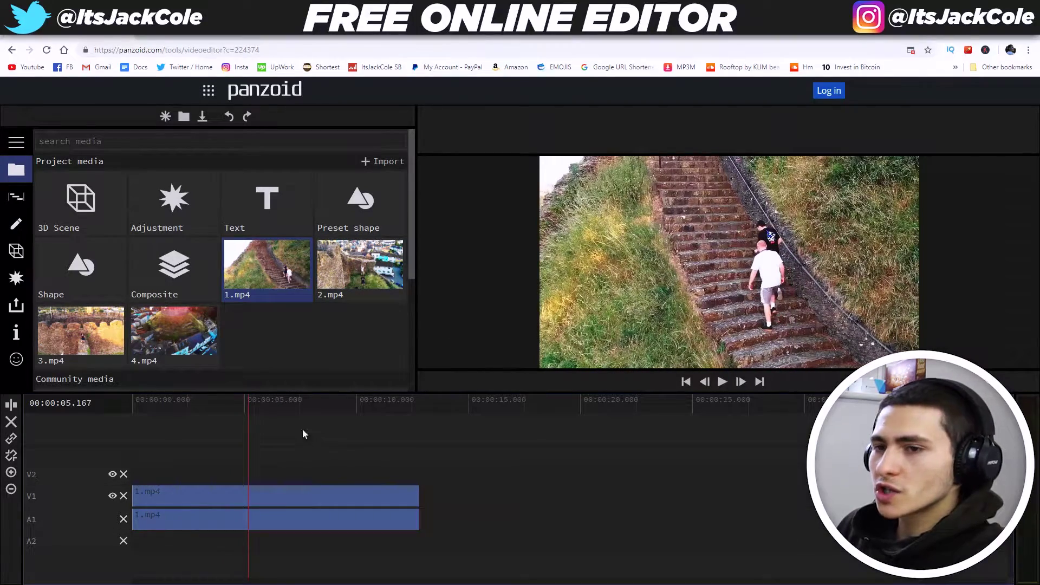
Set the playhead to 5 seconds, trim the end of 1.mp4 back to it, and play the shortened clip.
click(247, 407)
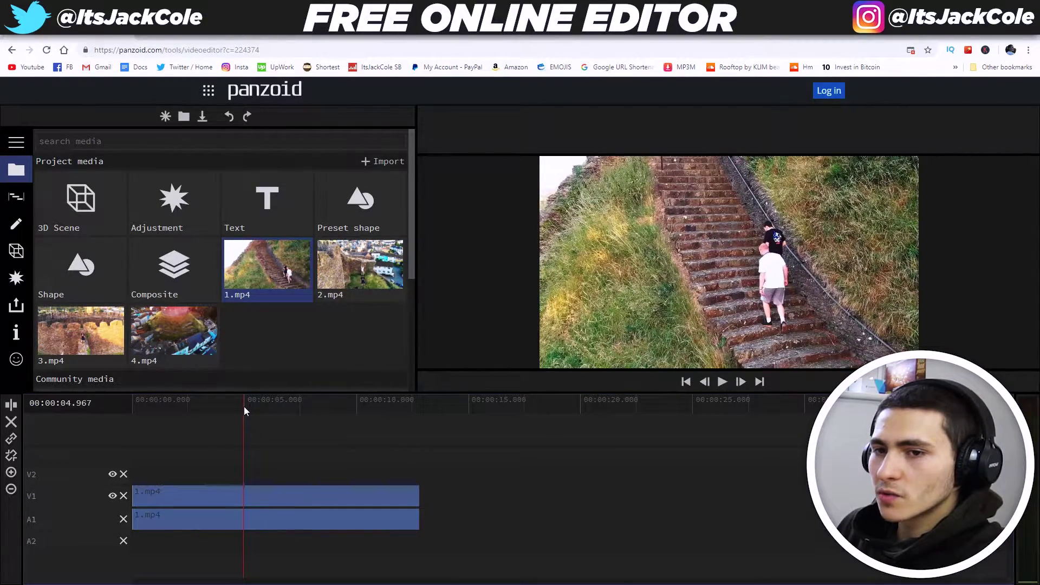
click(245, 410)
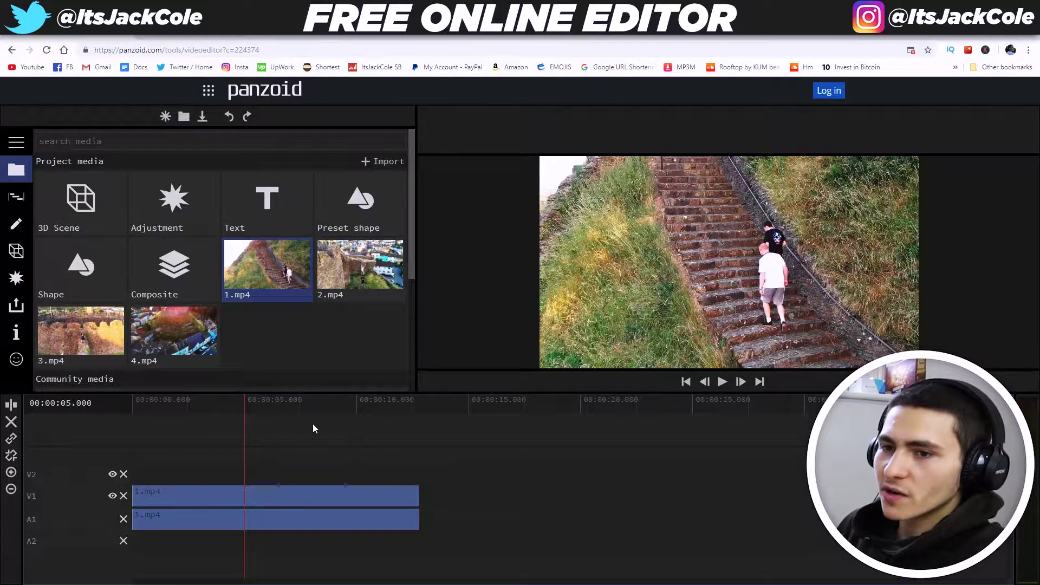
mouse_move(419, 493)
mouse_down()
mouse_move(343, 500)
mouse_move(419, 495)
mouse_up()
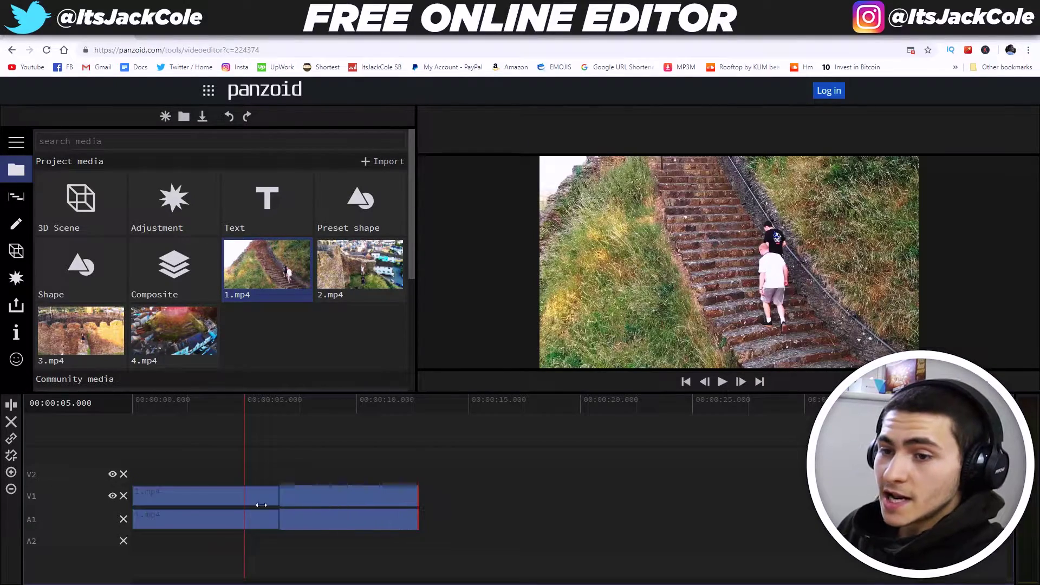
click(241, 508)
key(Delete)
click(139, 417)
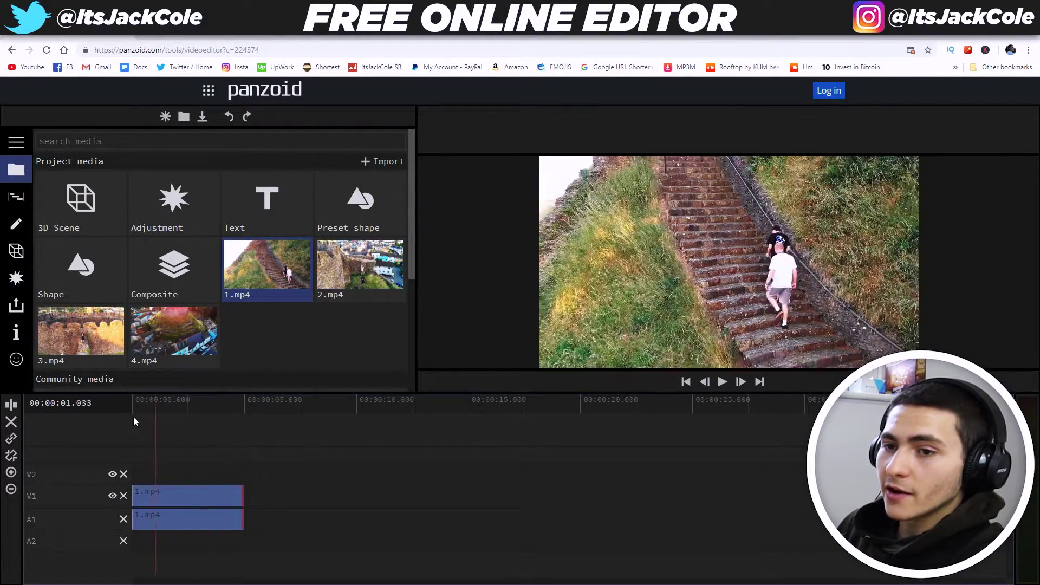
key(space)
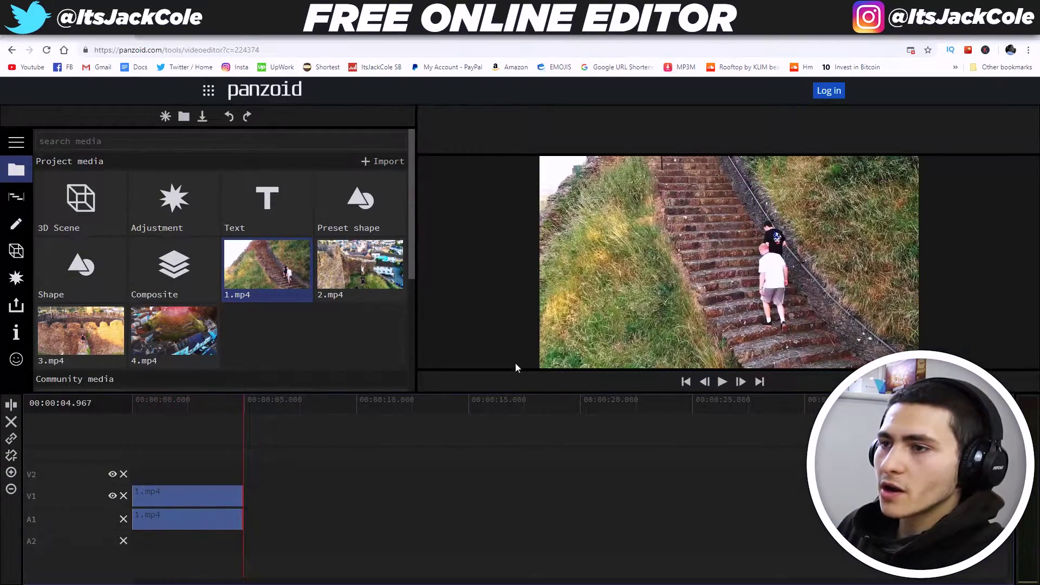
Place 2.mp4 on the V1 track directly after the trimmed 1.mp4 and play it back.
drag(356, 301, 248, 499)
key(space)
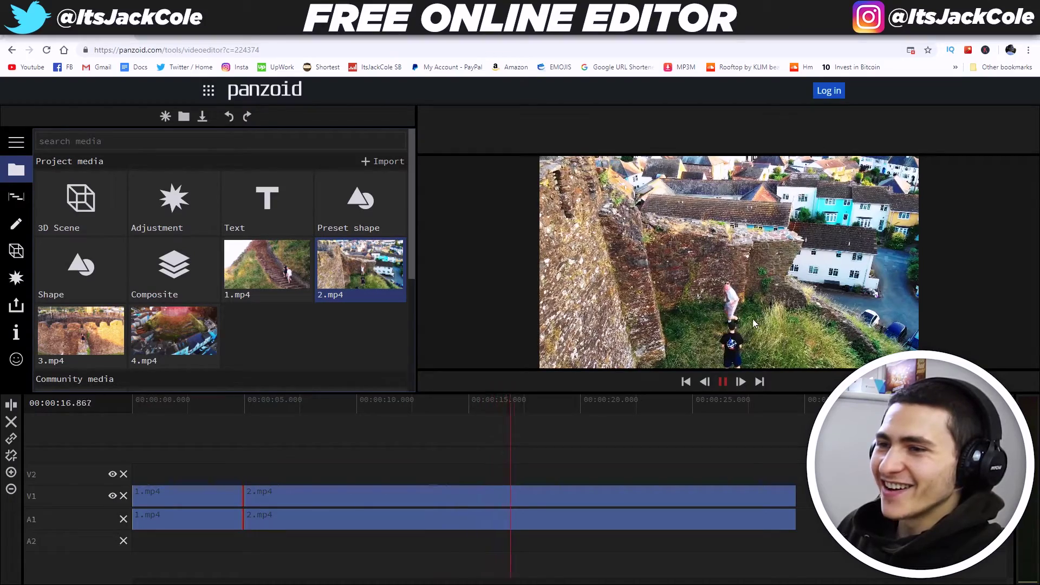
Preview 2.mp4 up to about 18.7 seconds, trim its start to that point, and close the gap against 1.mp4.
key(space)
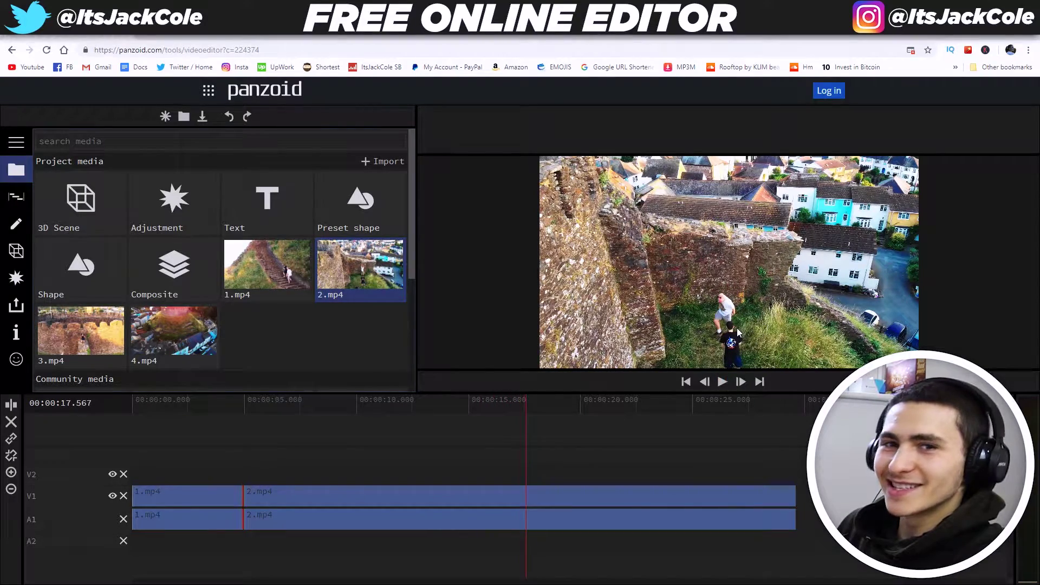
key(space)
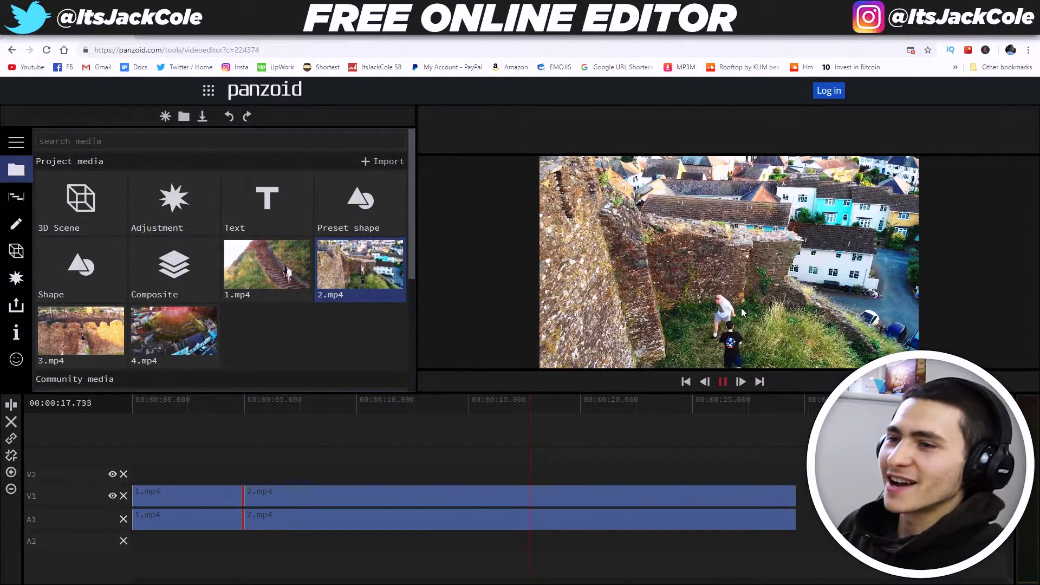
key(space)
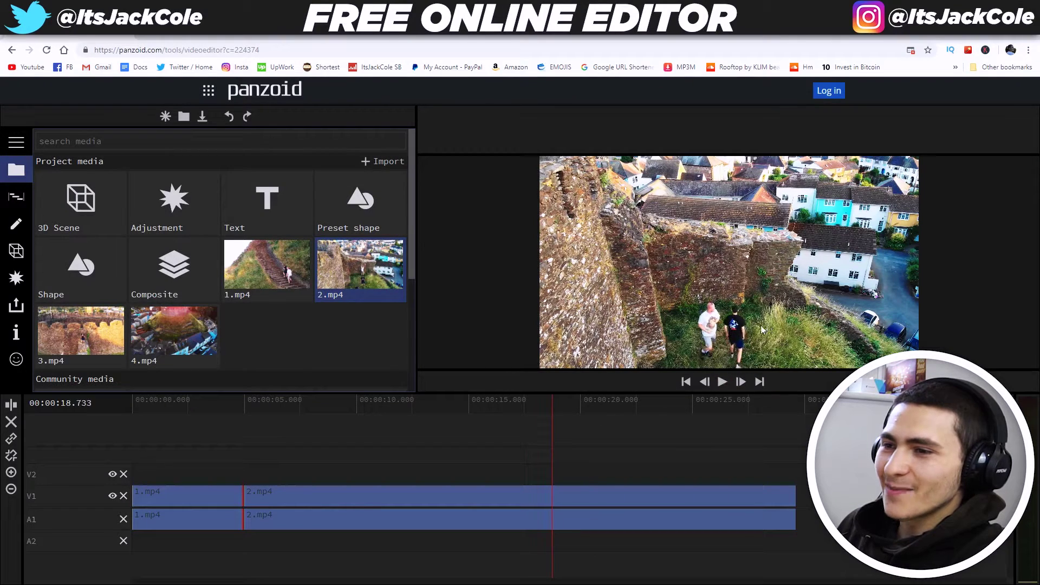
drag(265, 491, 320, 492)
drag(423, 494, 236, 428)
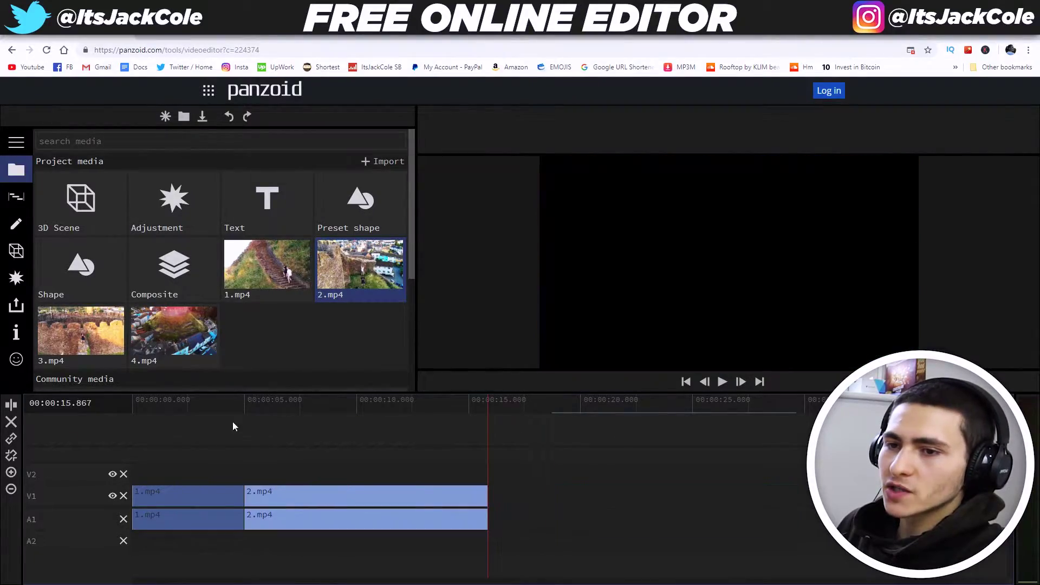
Play the shortened 2.mp4, try trimming its end back to about 13.3 seconds, and undo the trim.
key(space)
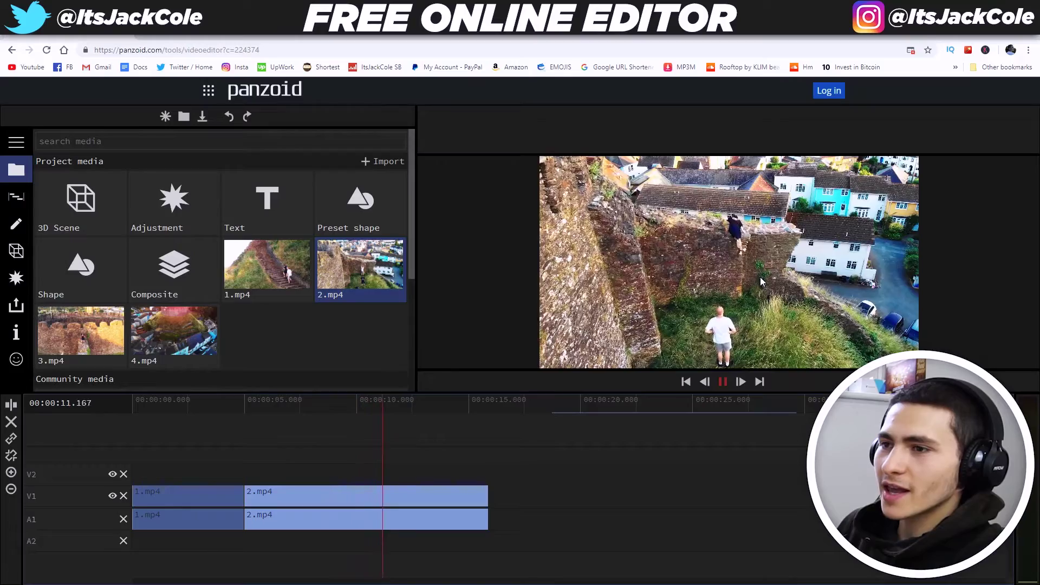
key(space)
click(488, 493)
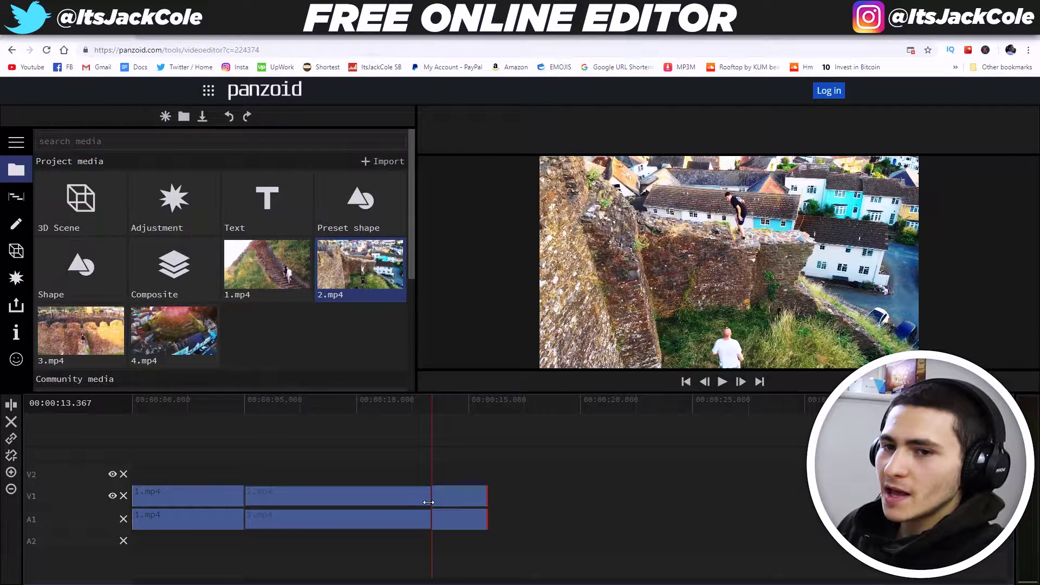
drag(428, 502, 431, 501)
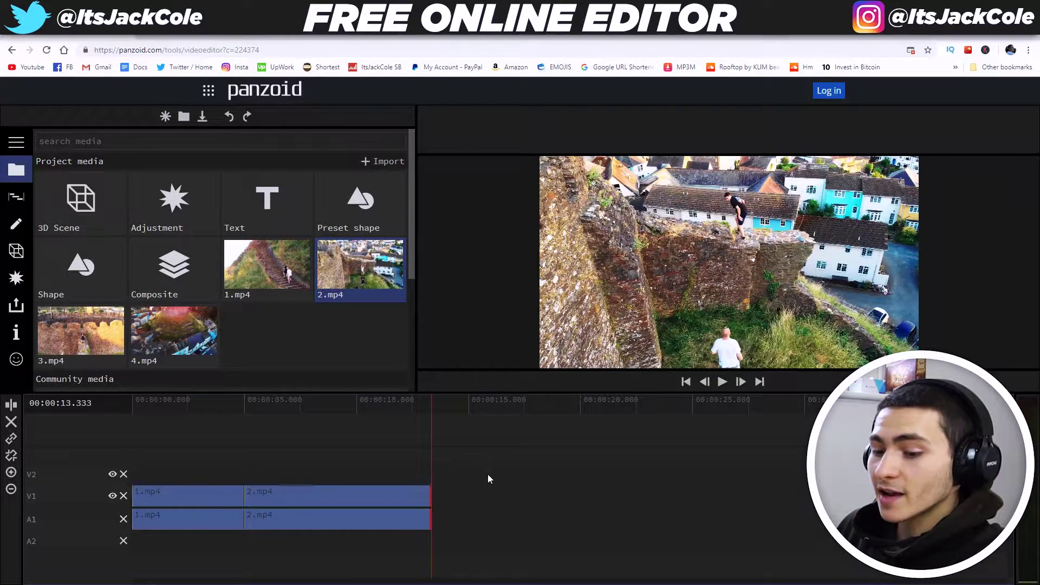
key(ctrl+z)
Try splitting 2.mp4 at about 13.3 seconds and removing its end, and undo the change.
click(442, 499)
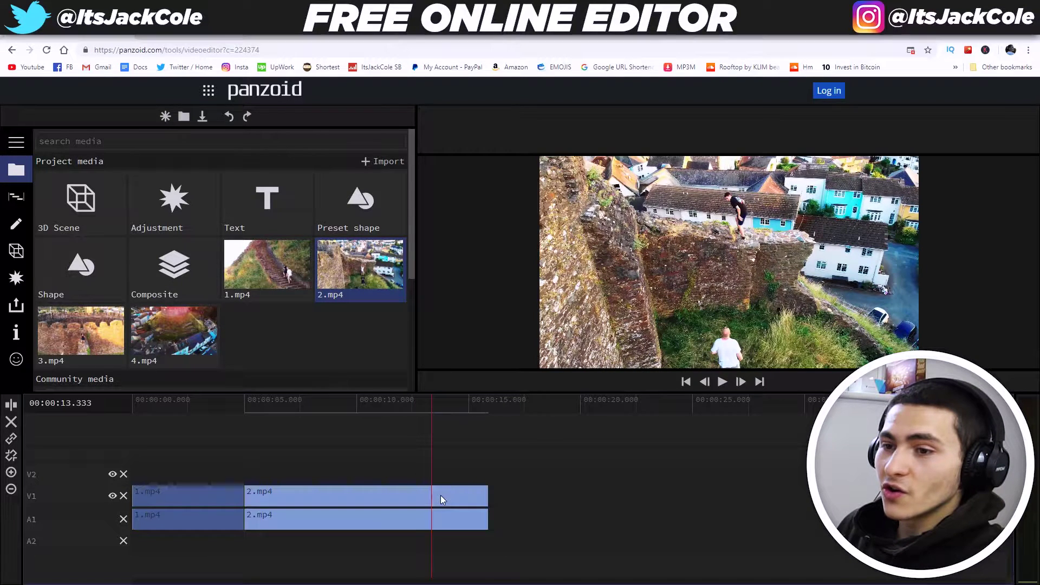
click(11, 405)
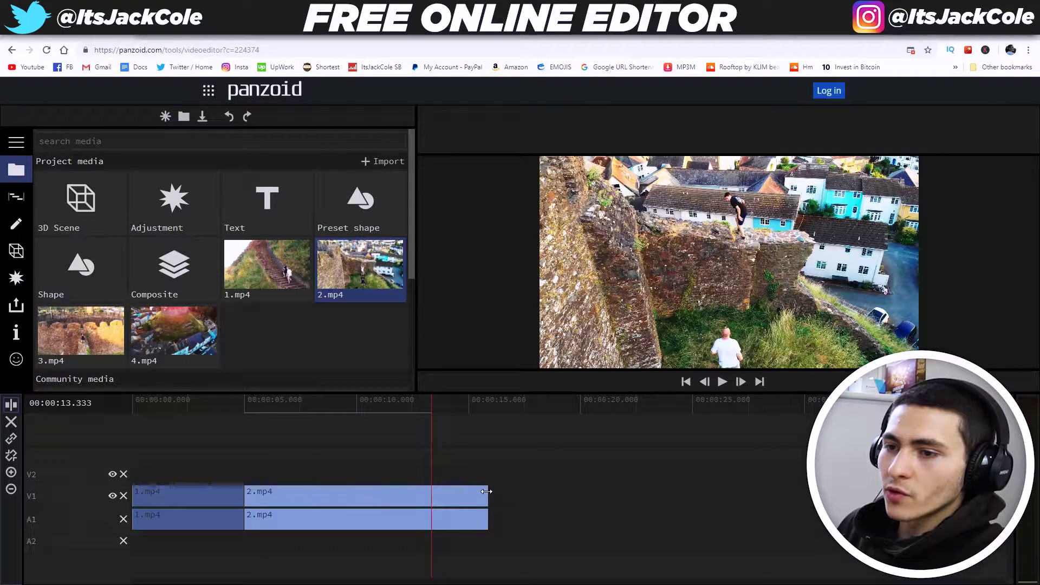
drag(488, 494, 456, 494)
key(Delete)
key(ctrl+z)
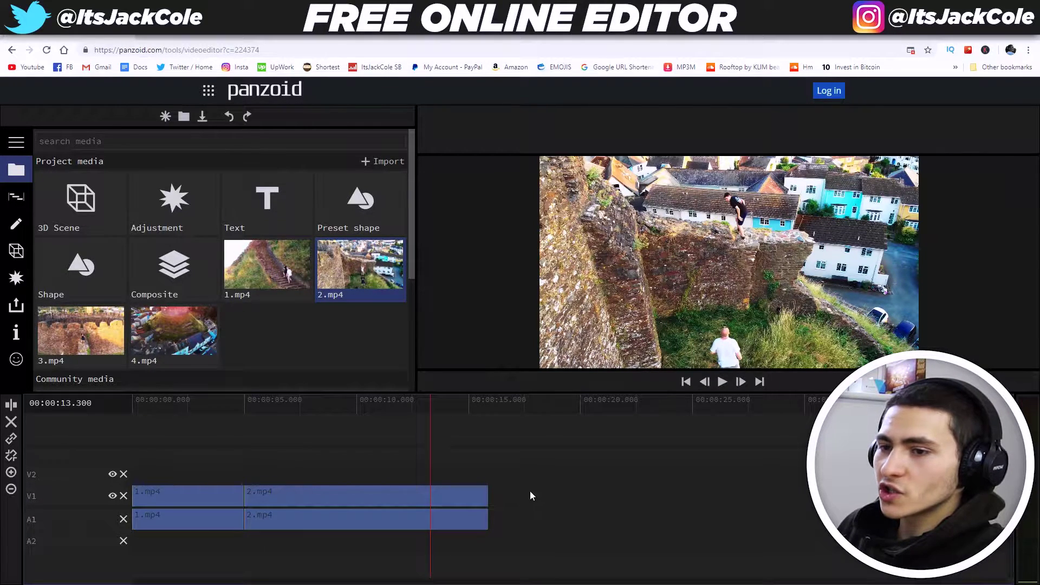
Split 2.mp4 at about 13.3 seconds and delete the part after the playhead.
key(plus)
key(minus)
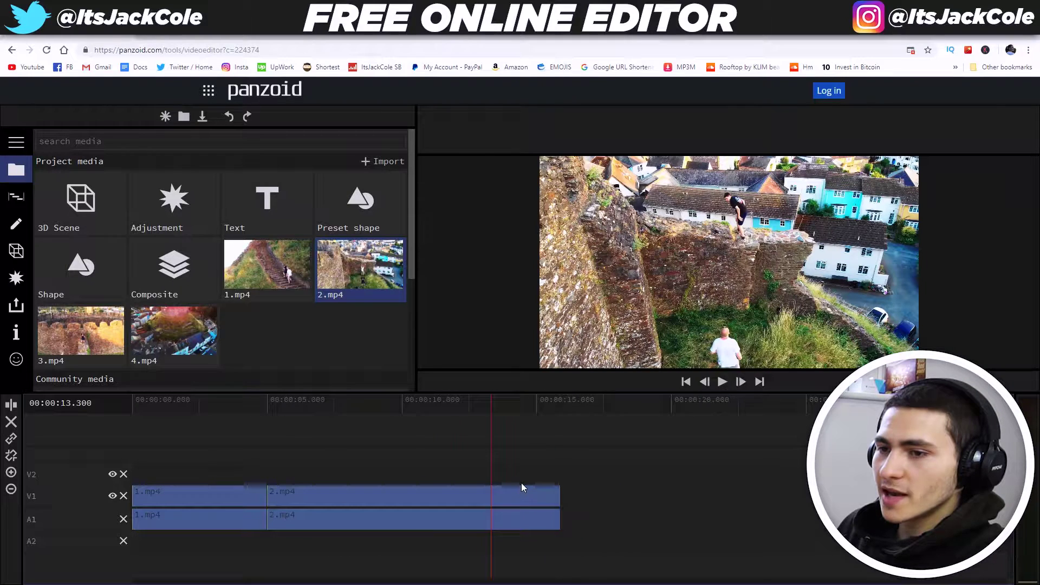
click(11, 489)
click(11, 472)
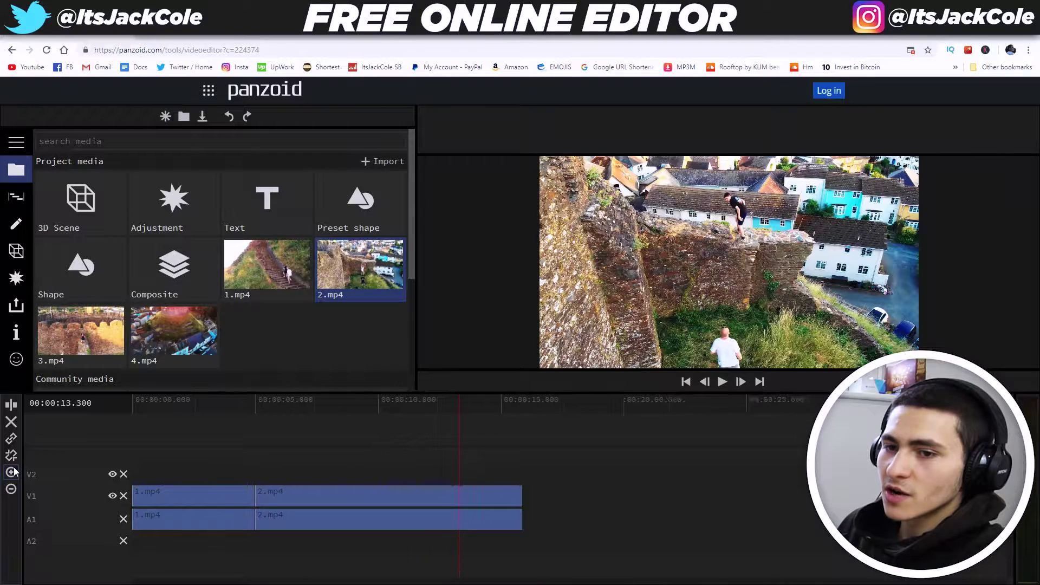
click(12, 487)
click(12, 473)
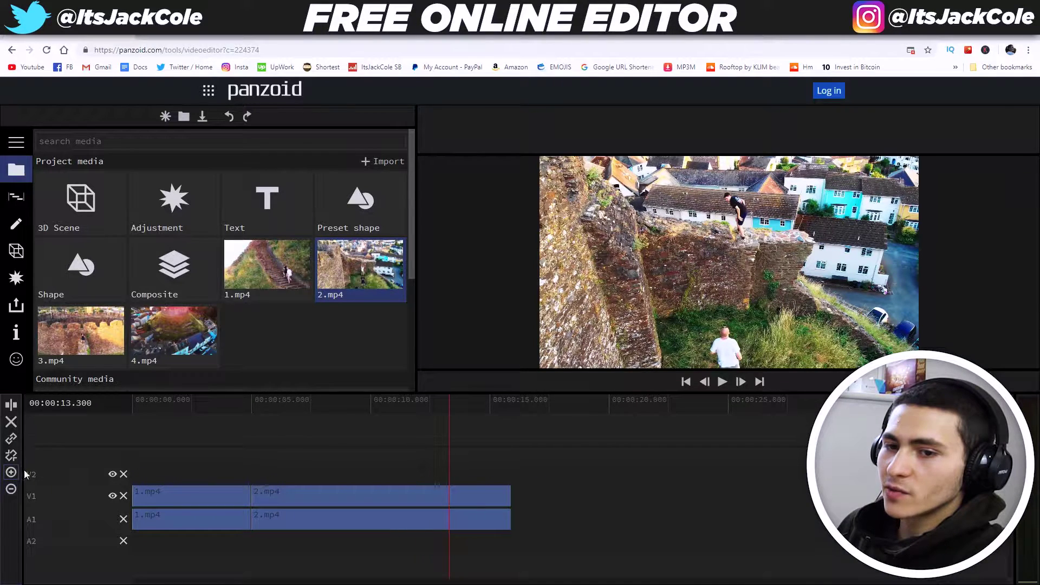
click(453, 501)
key(Delete)
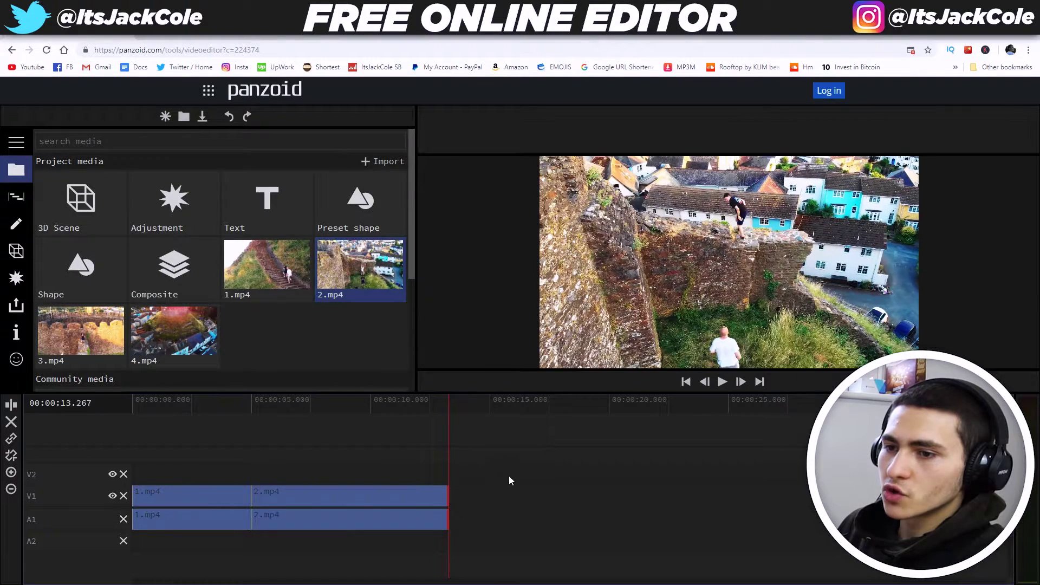
Place 3.mp4 on the V1 track directly after 2.mp4, preview it, and set the playhead to about 16.1 seconds.
drag(119, 352, 455, 492)
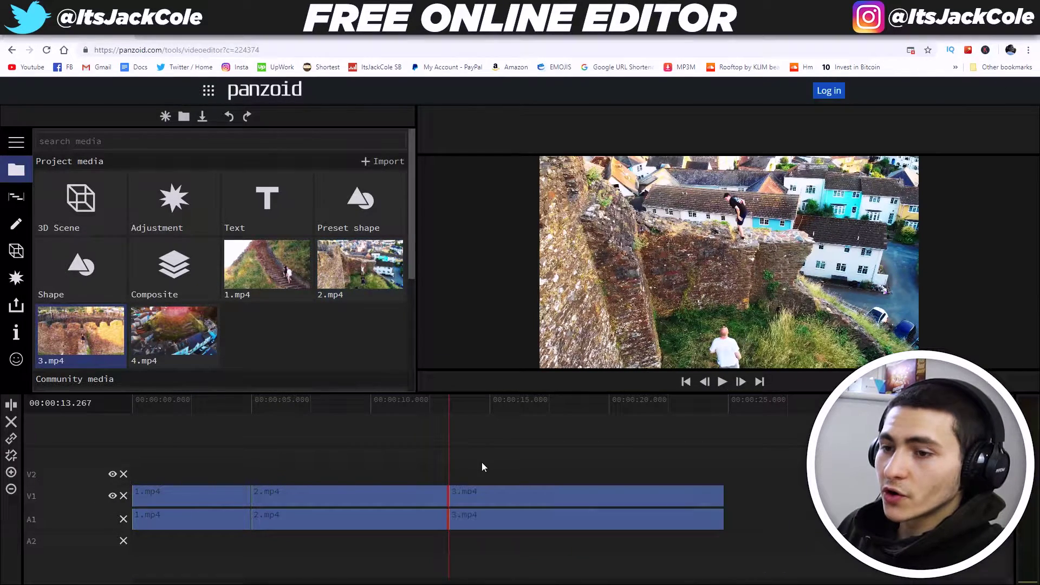
mouse_move(446, 401)
mouse_down()
mouse_move(463, 402)
mouse_move(448, 407)
mouse_up()
key(space)
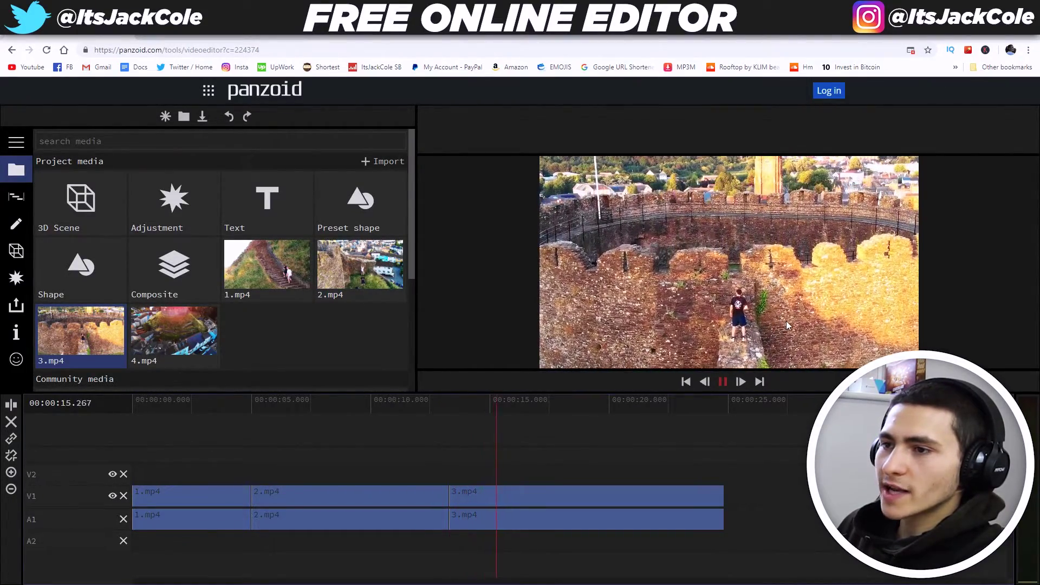
click(545, 404)
drag(545, 404, 517, 412)
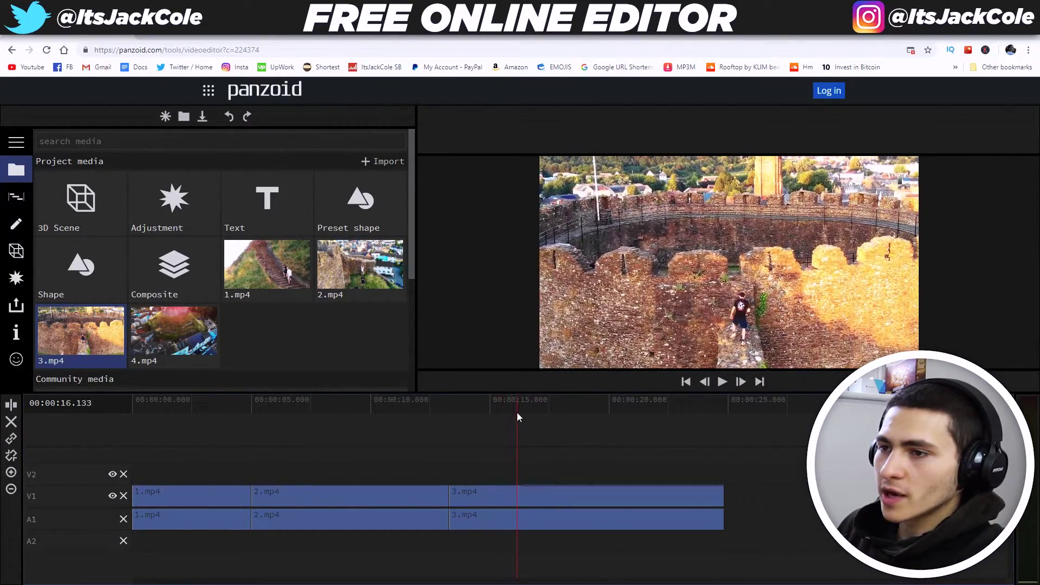
Try splitting 3.mp4 at the playhead and undo the split.
click(522, 495)
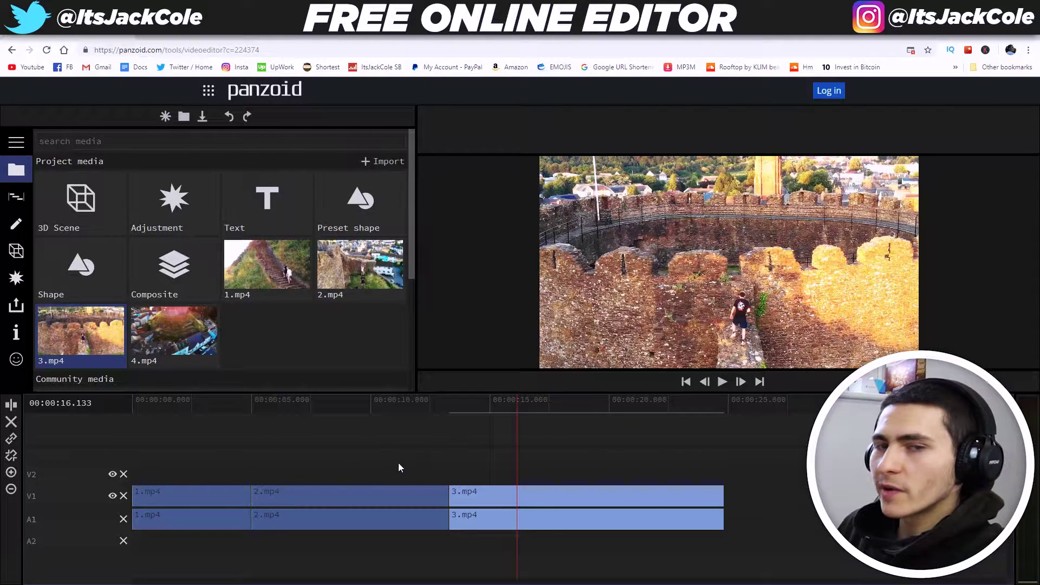
click(11, 405)
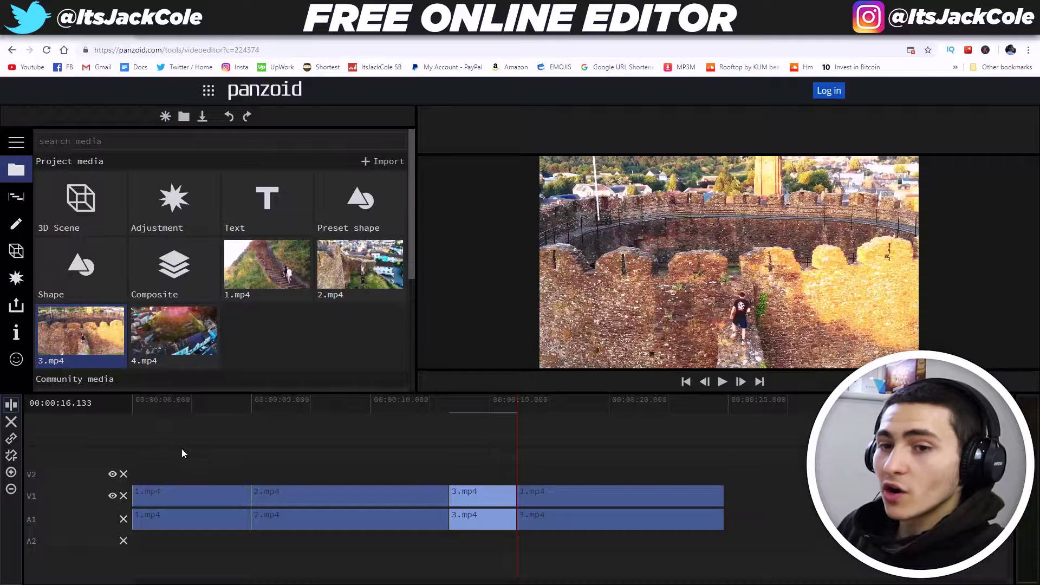
key(ctrl+z)
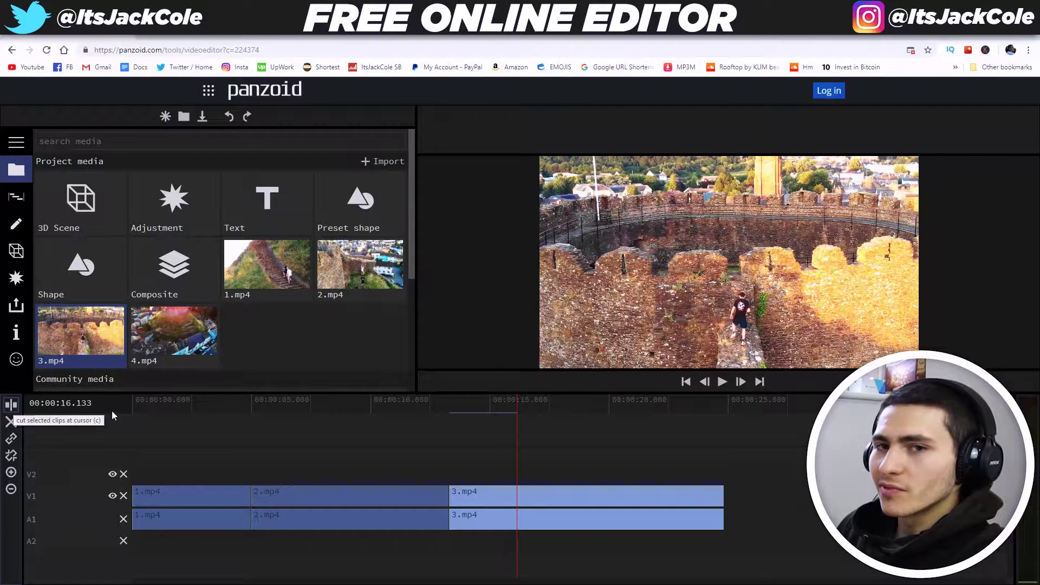
Split 3.mp4 at about 16.1 seconds and delete its second part.
click(519, 498)
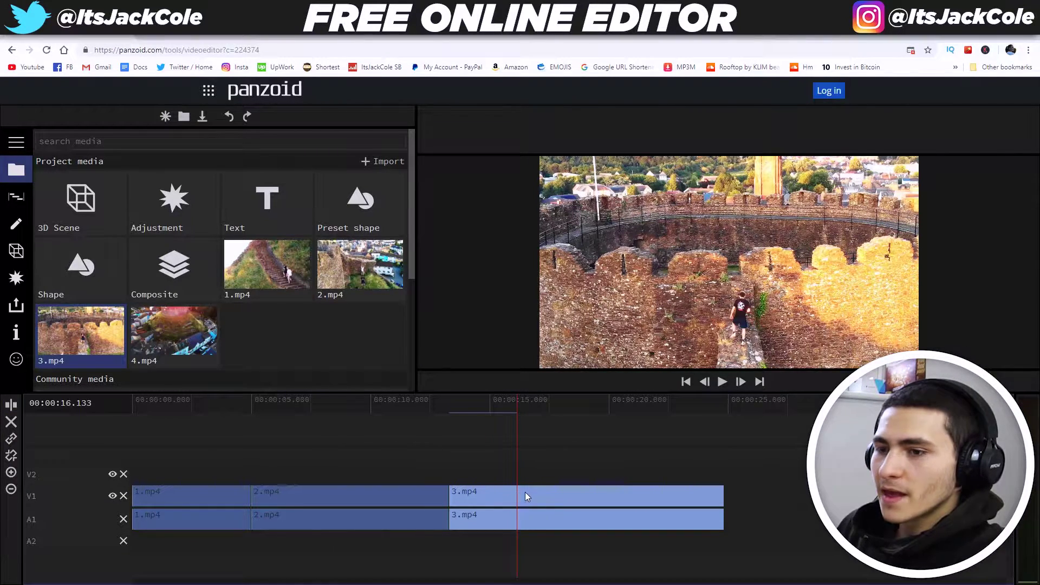
click(578, 496)
click(578, 495)
click(639, 465)
click(527, 494)
drag(516, 404, 516, 406)
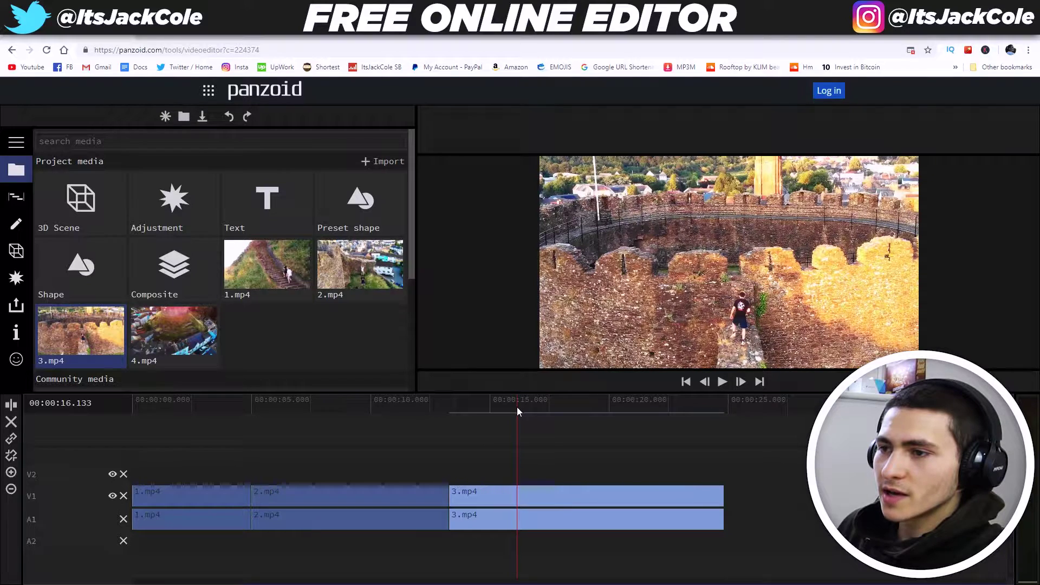
click(11, 404)
click(588, 497)
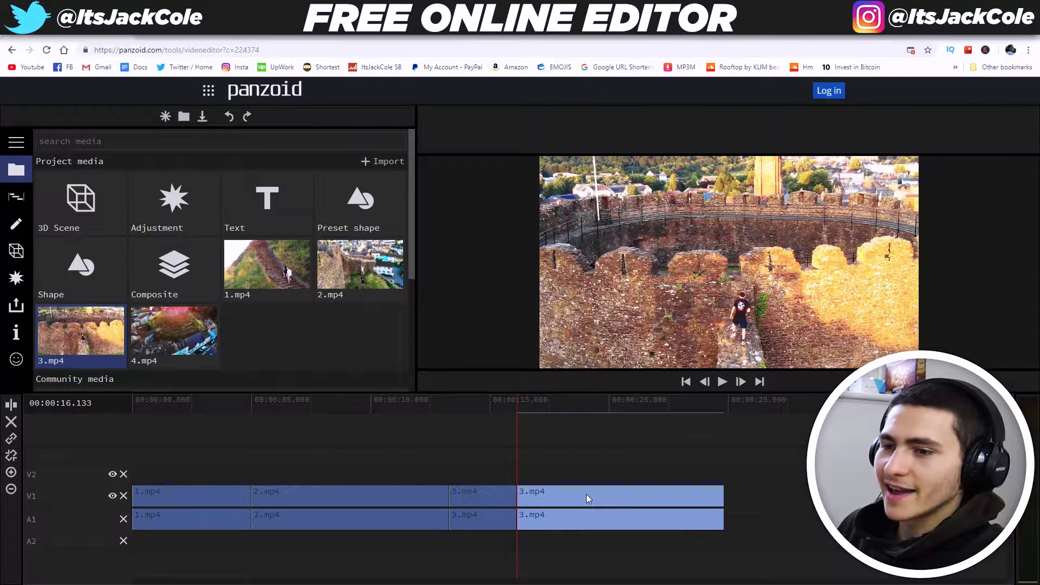
key(Delete)
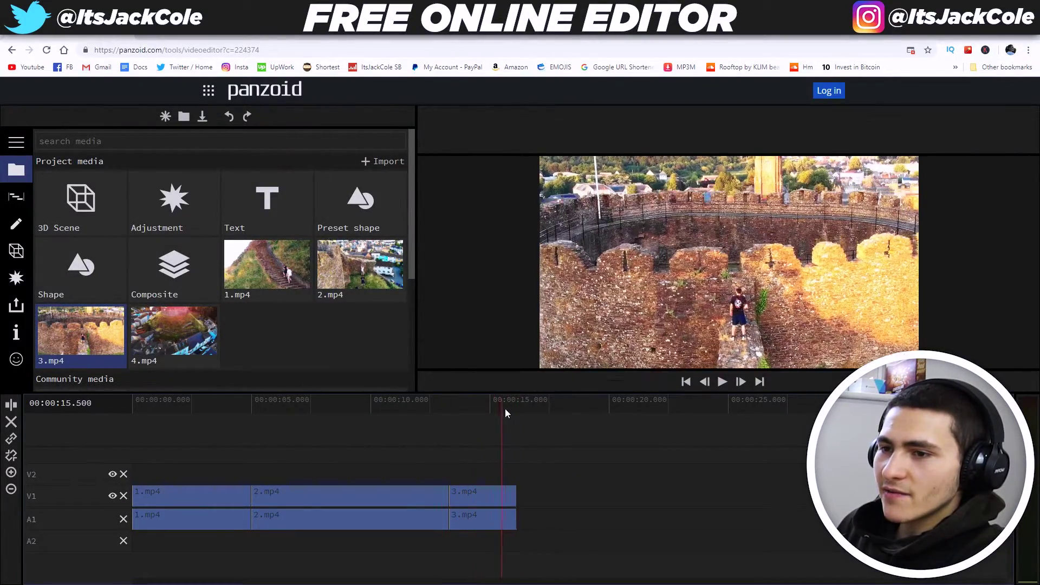
Place 4.mp4 on the V1 track directly after 3.mp4, scrub through it, and set the playhead to about 20.2 seconds.
drag(173, 332, 522, 496)
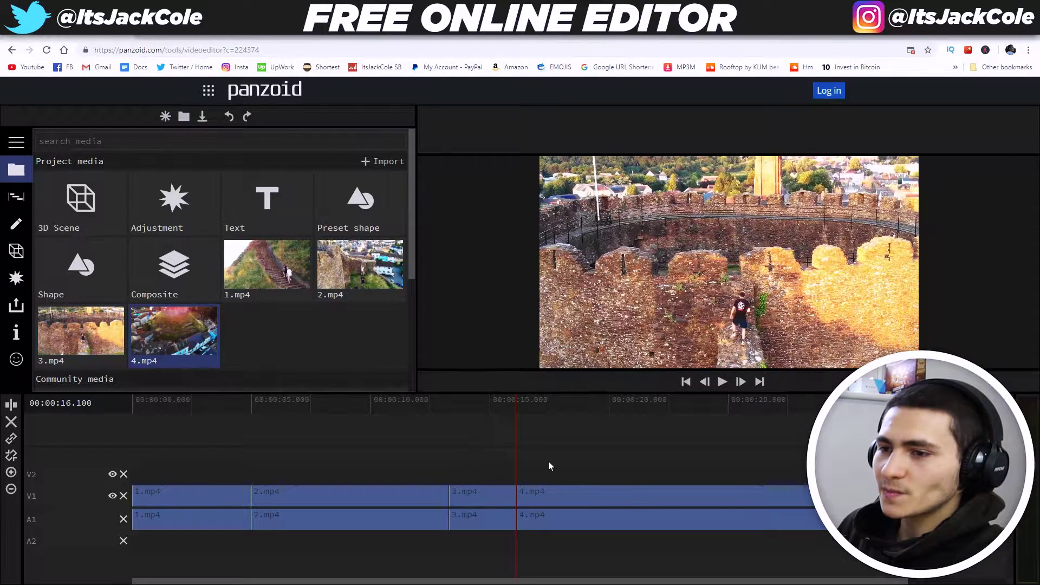
drag(521, 402, 891, 455)
key(space)
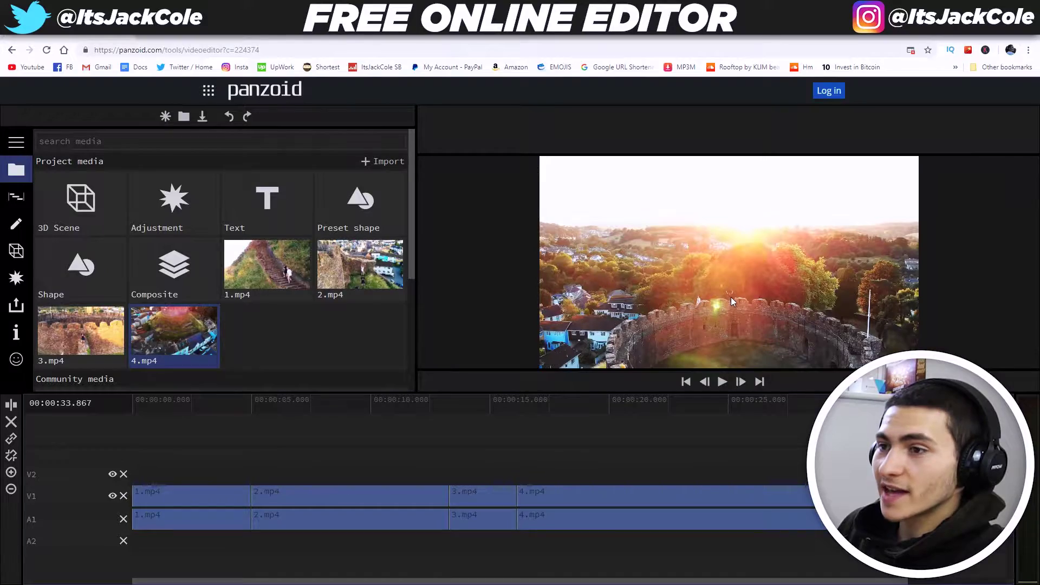
drag(672, 425, 612, 454)
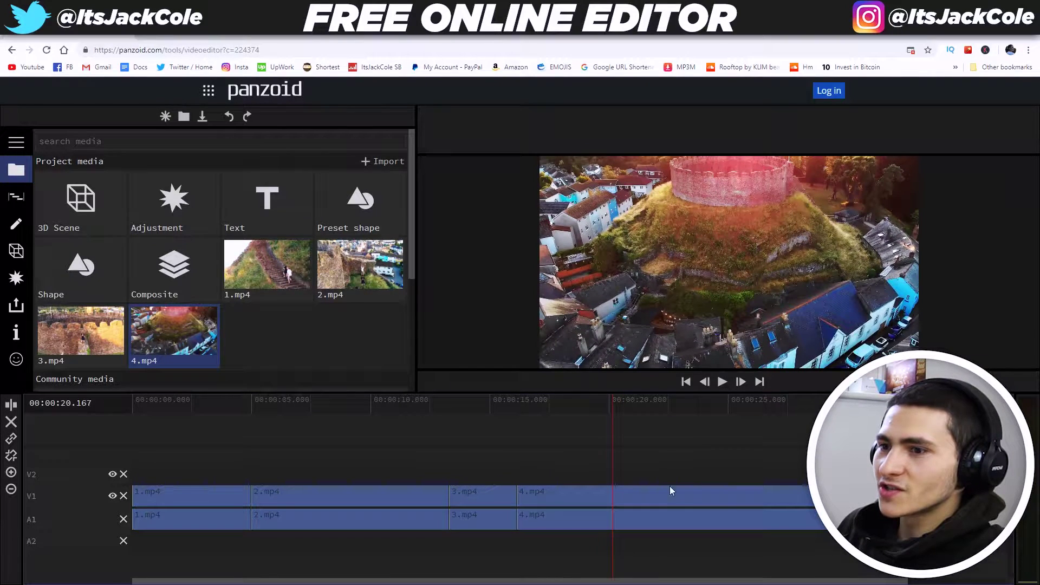
Try splitting 4.mp4 at the playhead and undo the split.
click(657, 501)
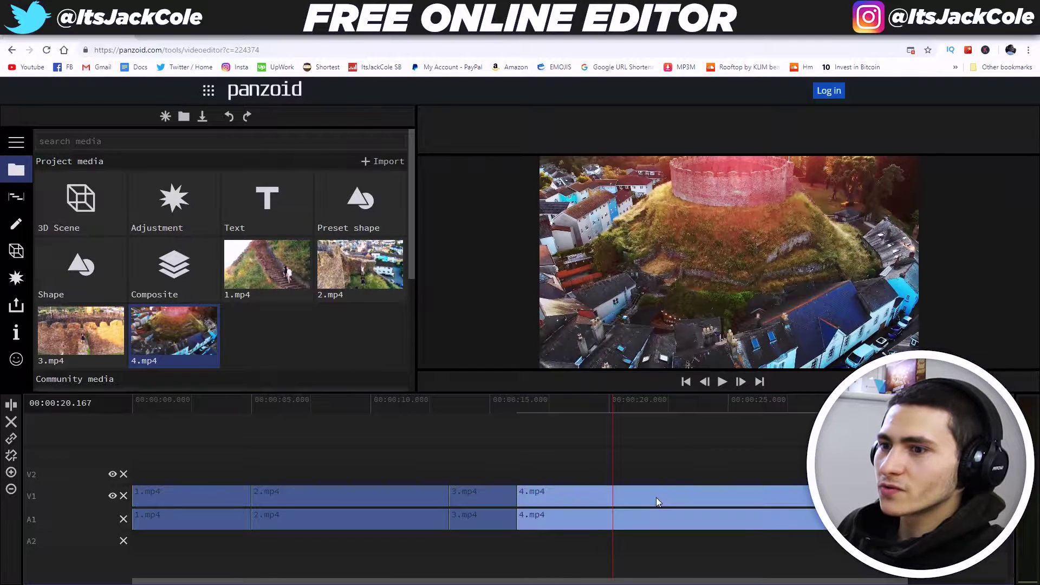
click(12, 406)
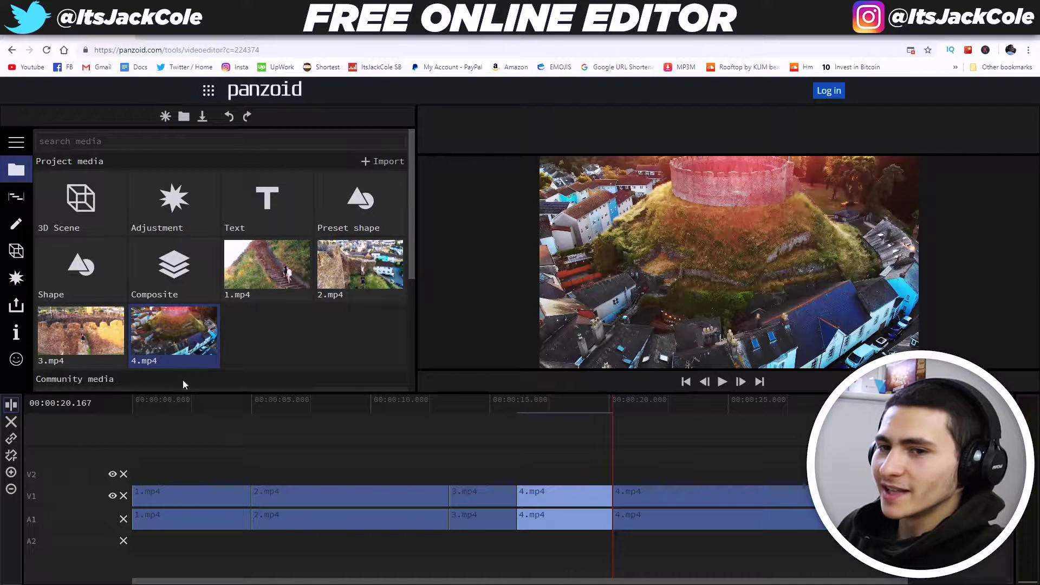
key(ctrl+z)
Cut away the first part of 4.mp4 up to about 20.2 seconds and move the remainder directly against 3.mp4.
click(683, 461)
click(635, 504)
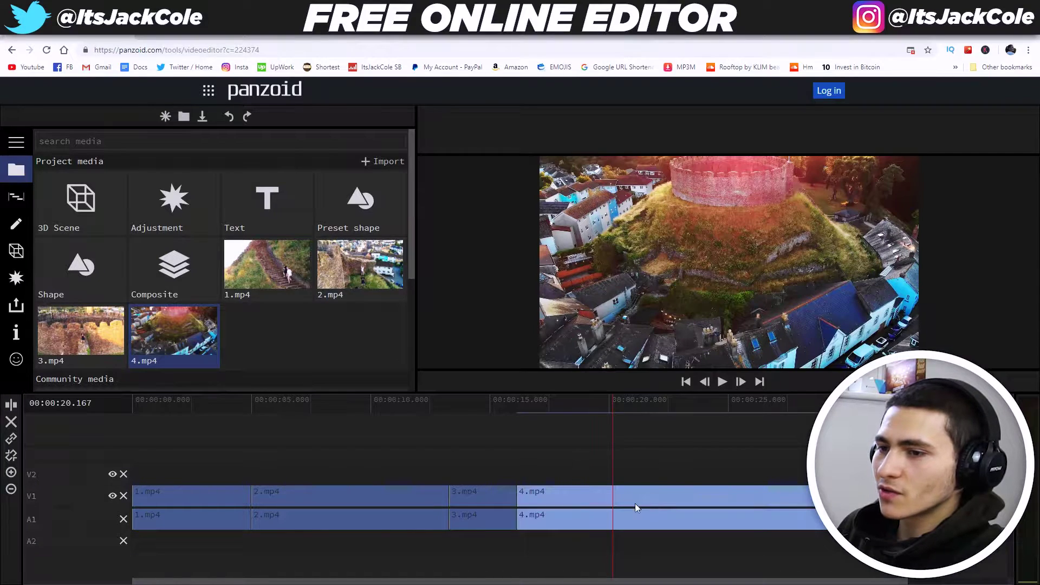
click(9, 406)
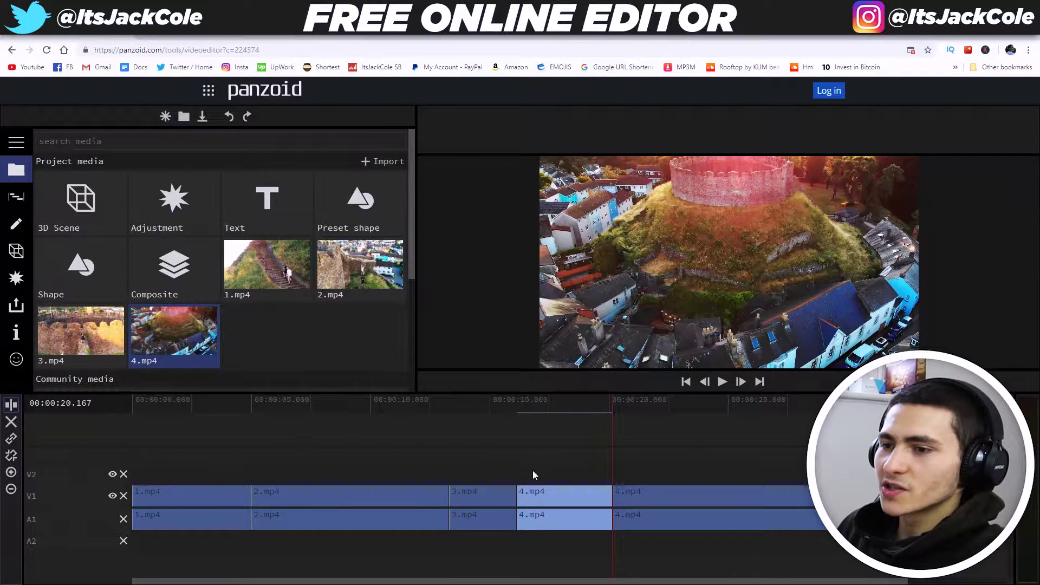
click(587, 407)
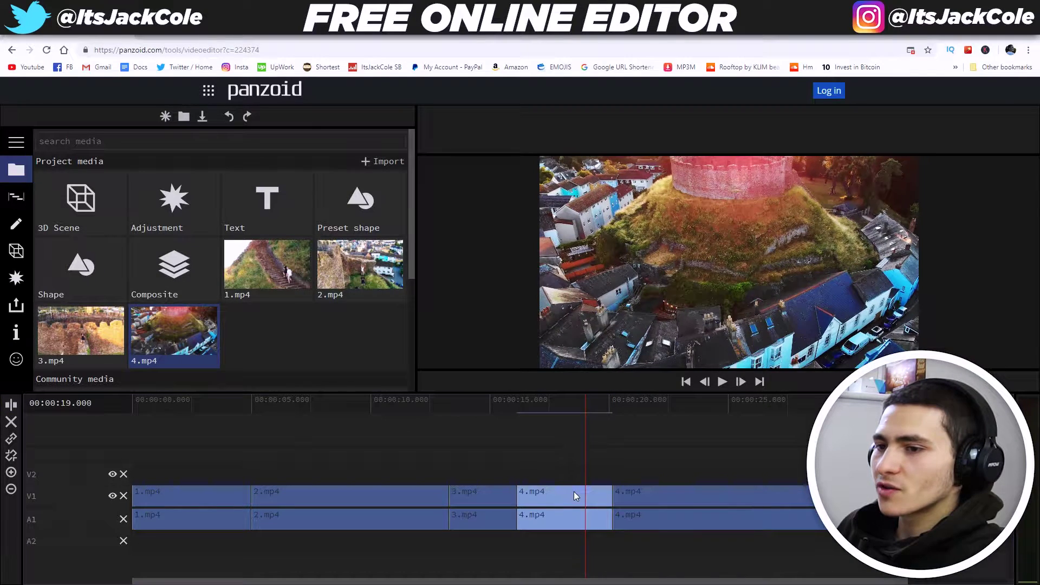
key(Delete)
drag(657, 496, 562, 497)
Play the join from 3.mp4 into 4.mp4 and preview the last clip at about 33.3 seconds.
drag(516, 407, 519, 469)
click(512, 404)
key(space)
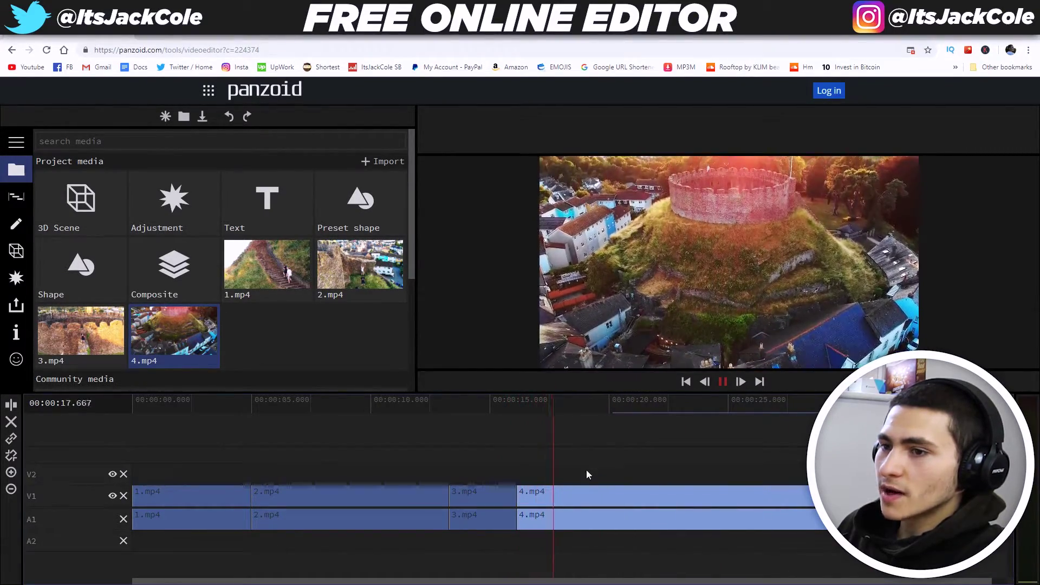
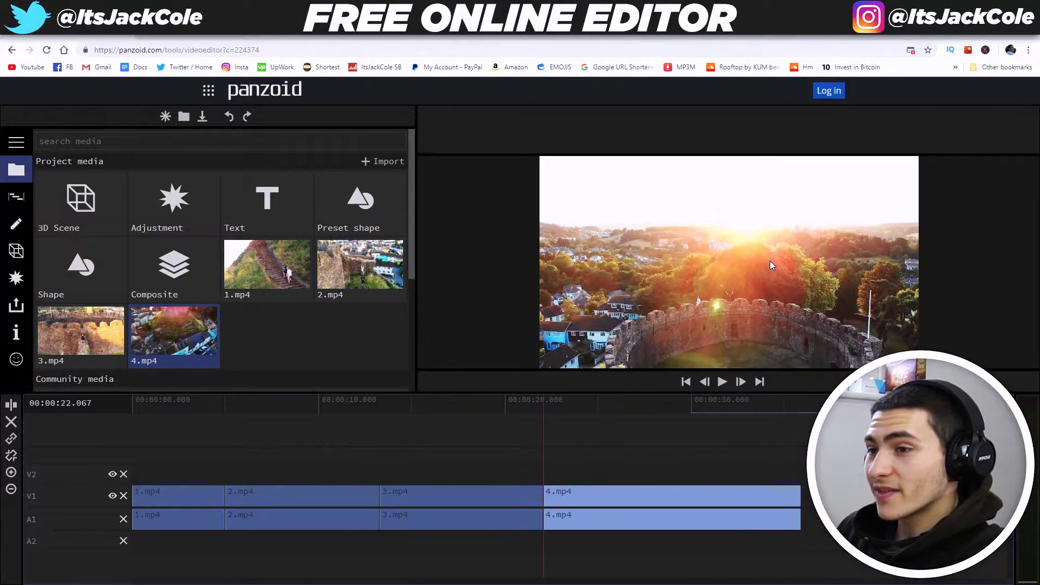
drag(723, 408, 752, 407)
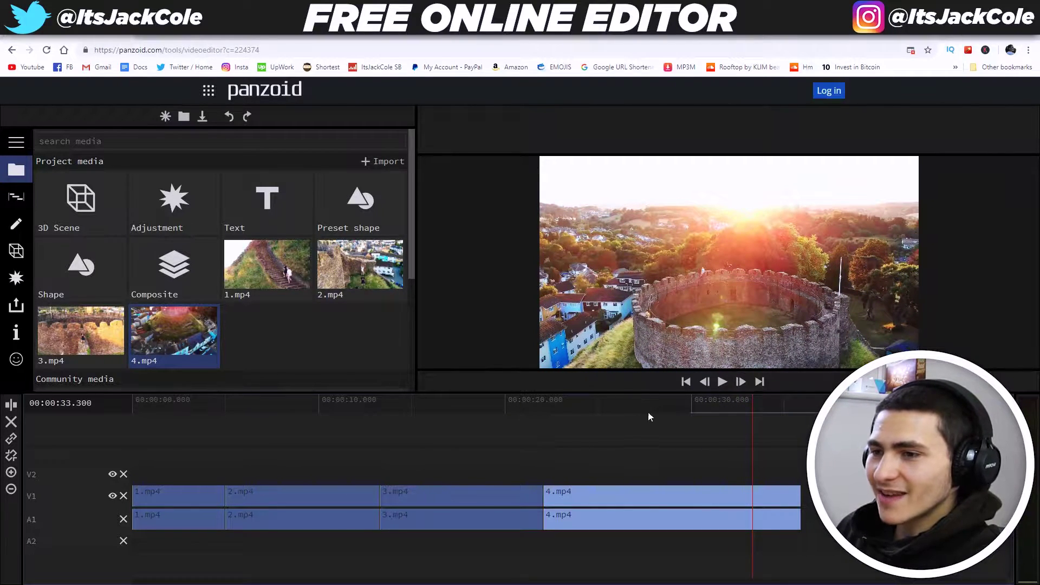
Set the playhead to about 22.6 seconds and select 4.mp4 on the timeline.
drag(648, 407, 118, 422)
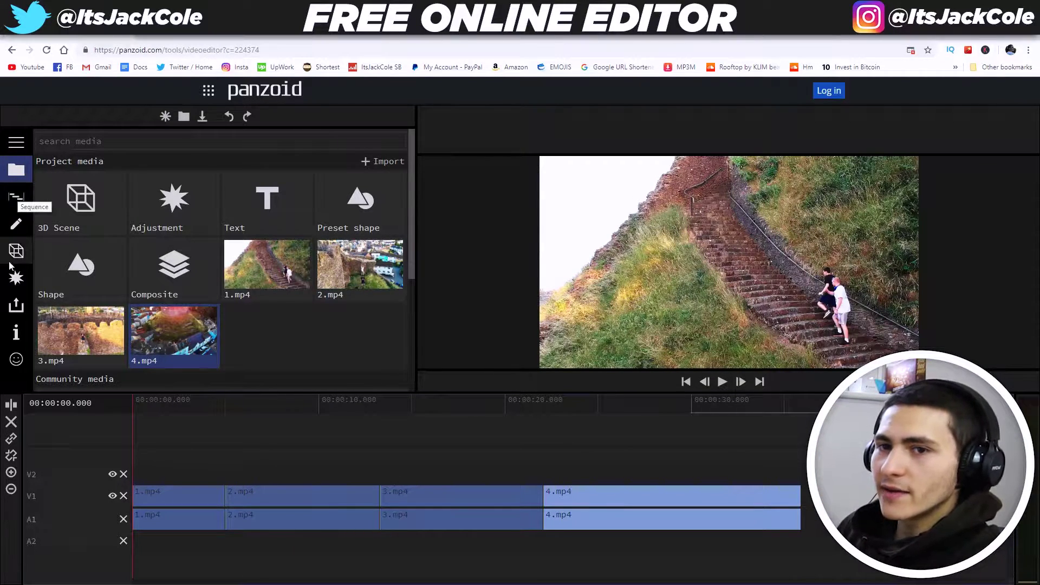
click(626, 447)
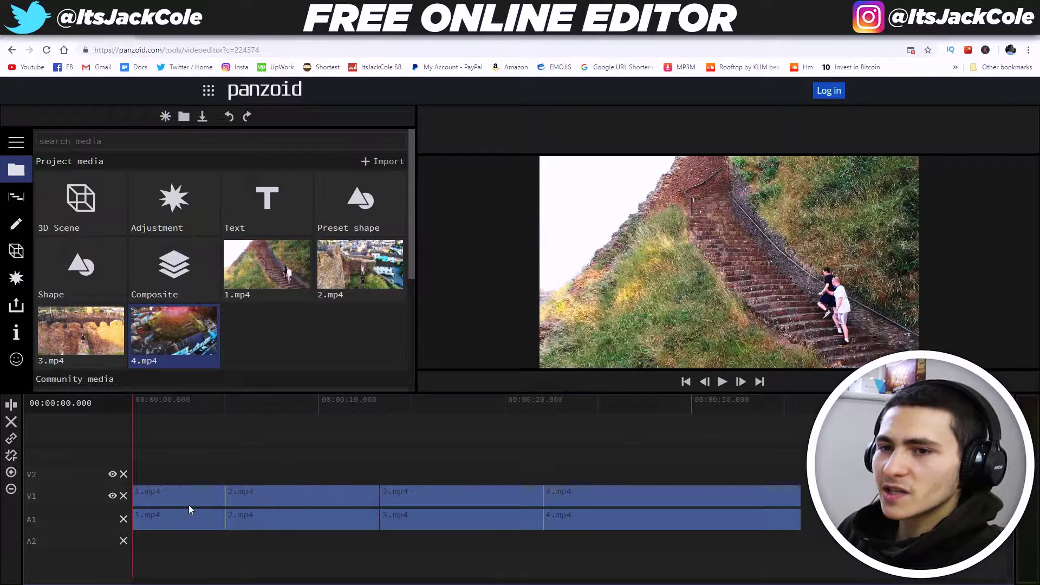
click(188, 504)
drag(539, 410, 551, 401)
click(584, 495)
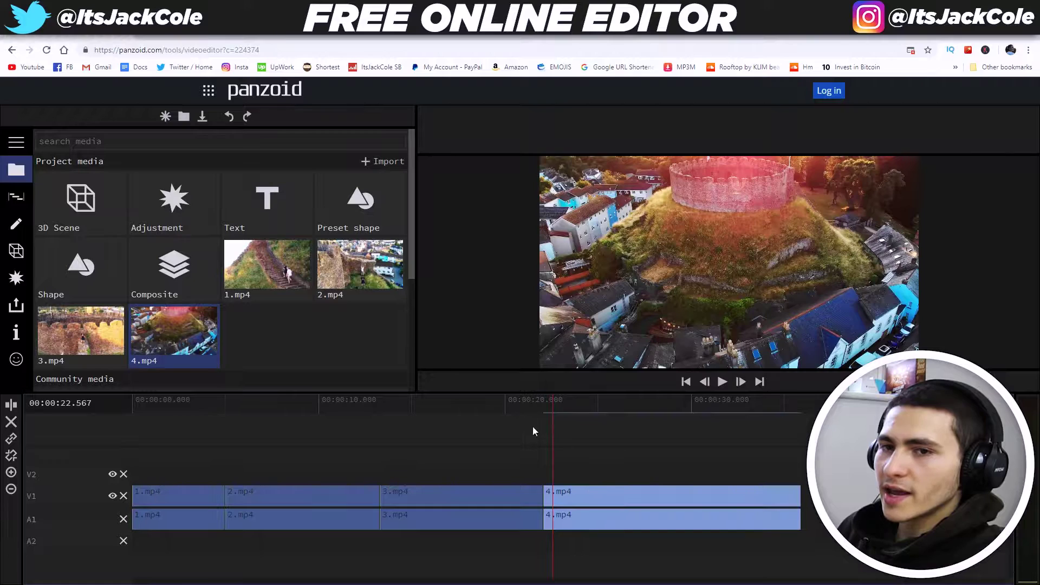
Browse the available effects and add the Mirror effect to 4.mp4.
click(16, 278)
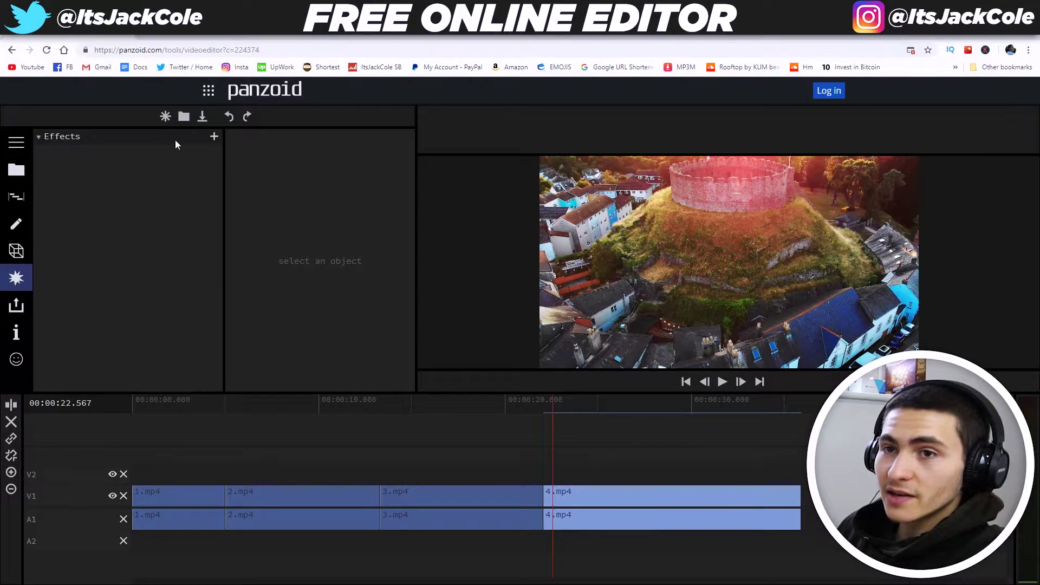
click(214, 138)
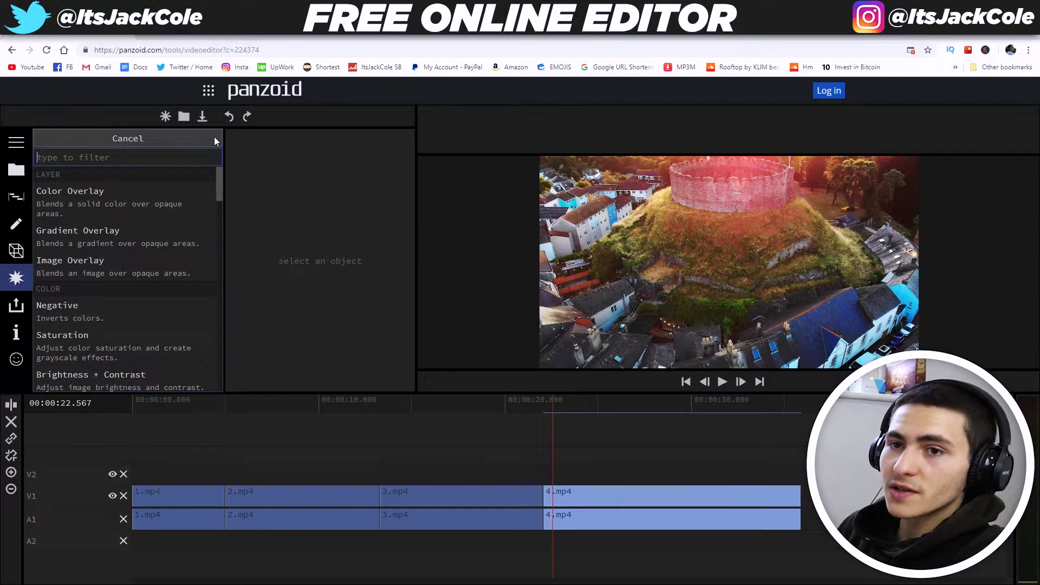
scroll(174, 264, down, 2)
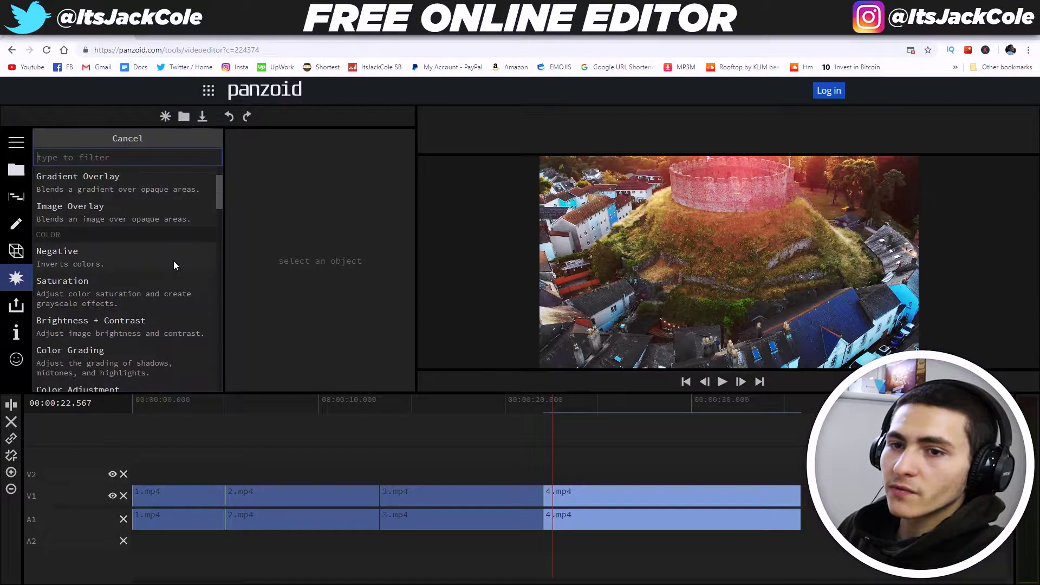
scroll(131, 309, down, 2)
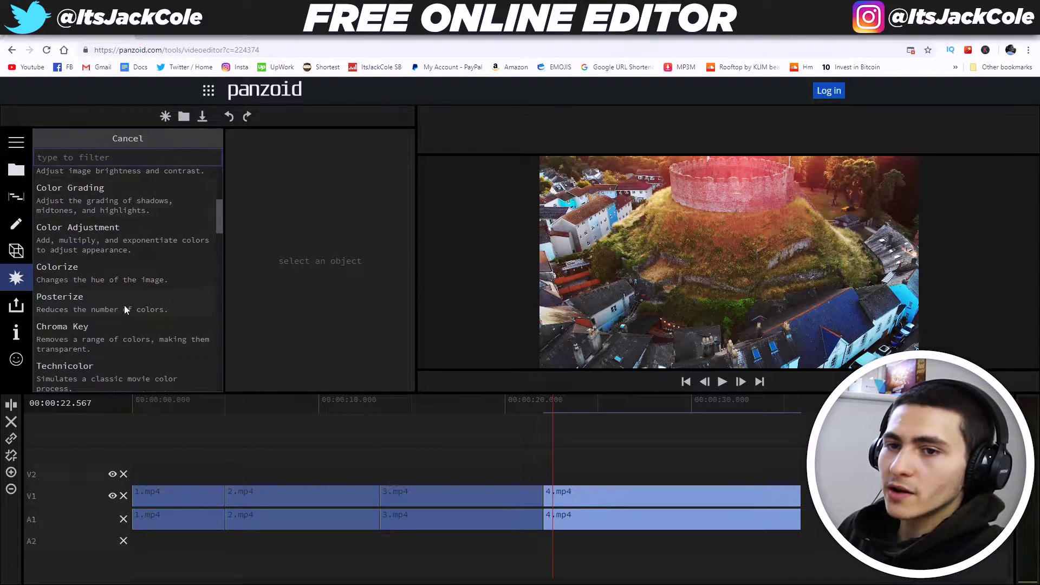
scroll(116, 331, down, 2)
scroll(144, 288, down, 2)
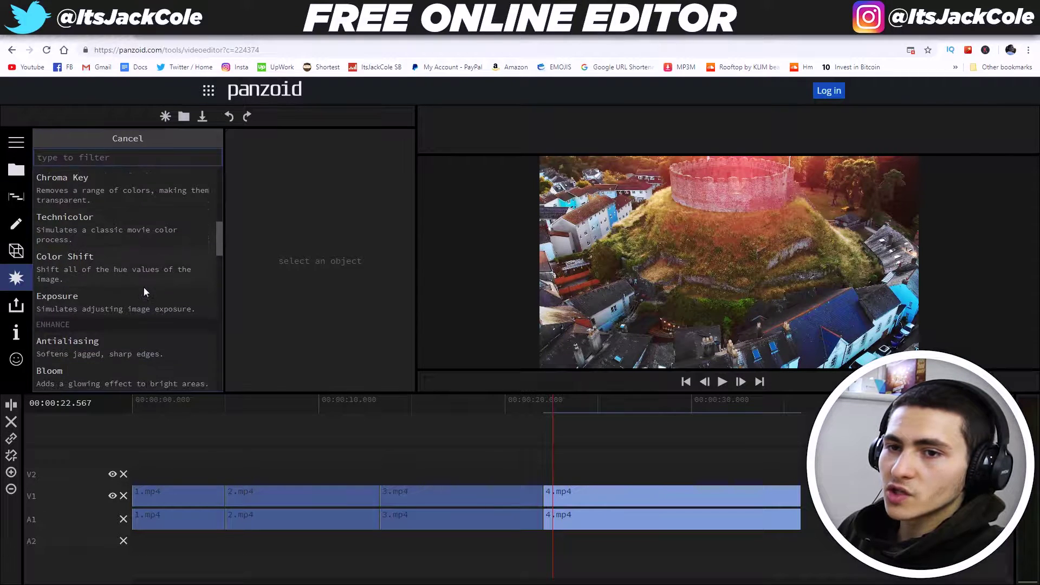
scroll(146, 293, down, 1)
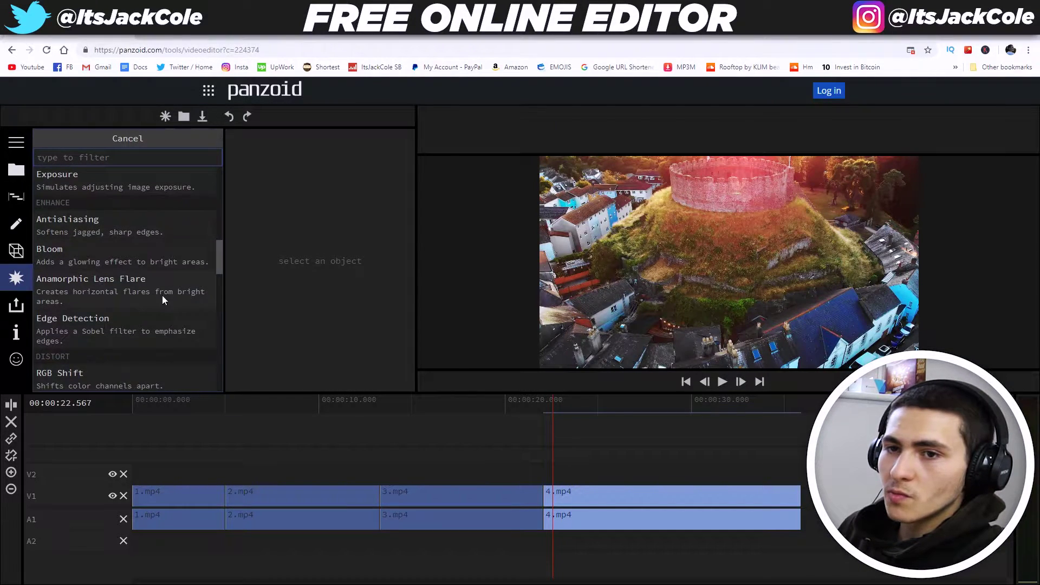
scroll(148, 317, down, 2)
drag(222, 265, 204, 302)
scroll(203, 302, down, 2)
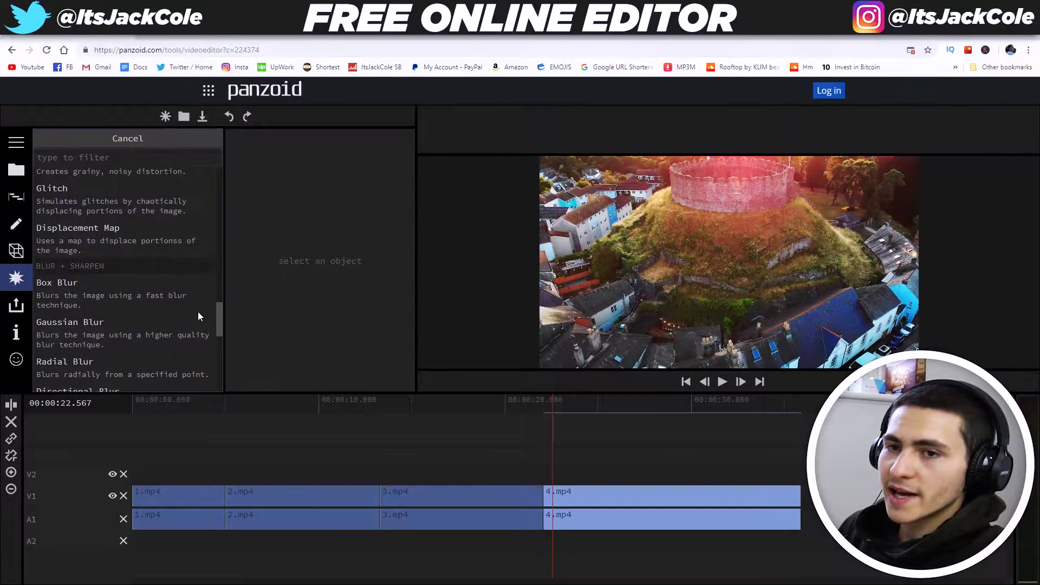
scroll(189, 328, down, 1)
drag(217, 326, 207, 369)
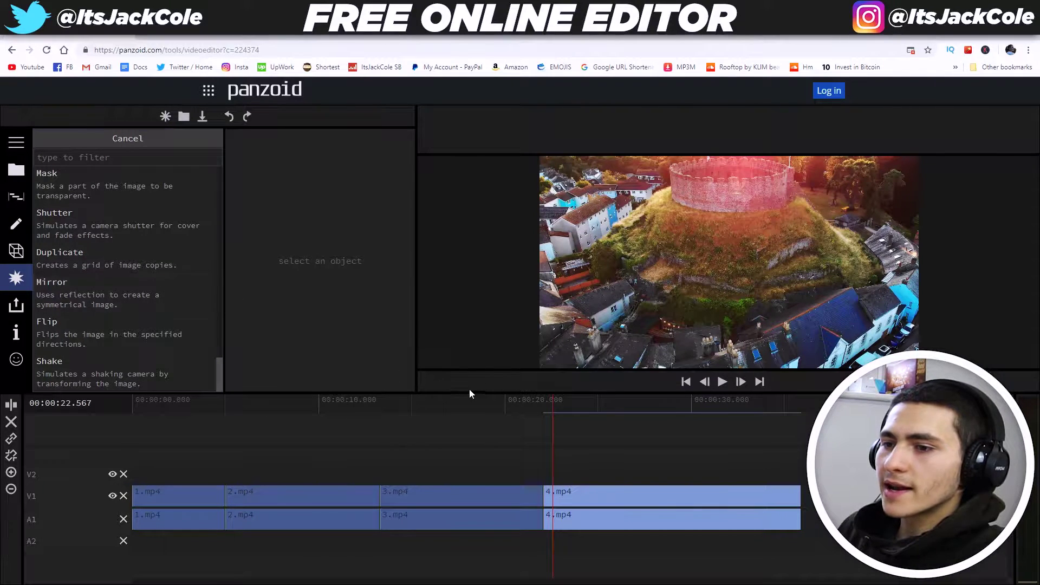
click(133, 292)
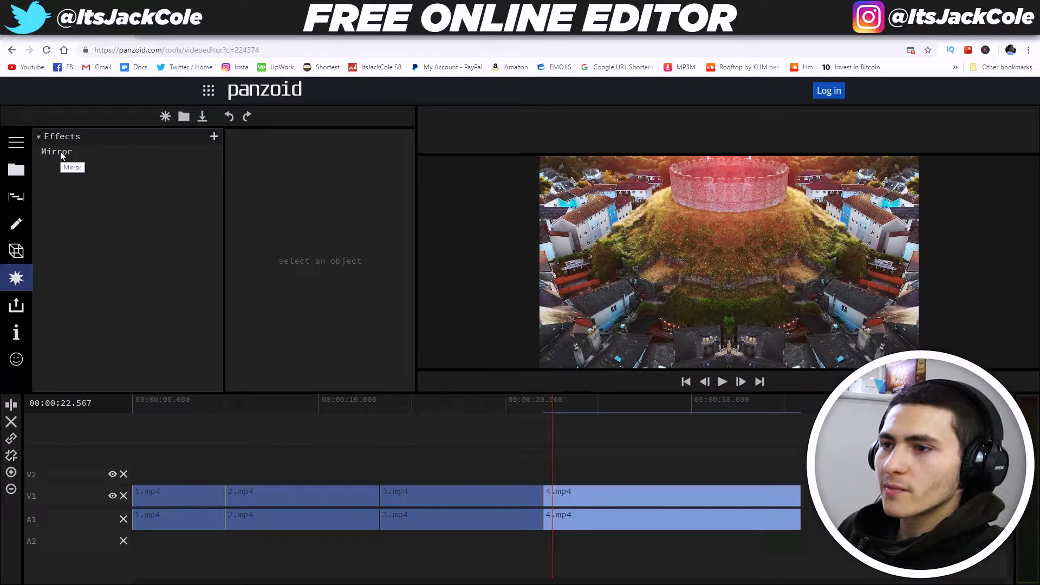
Scrub through the mirrored 4.mp4 and play it from its start to the end, pausing along the way.
click(593, 406)
drag(592, 405, 659, 409)
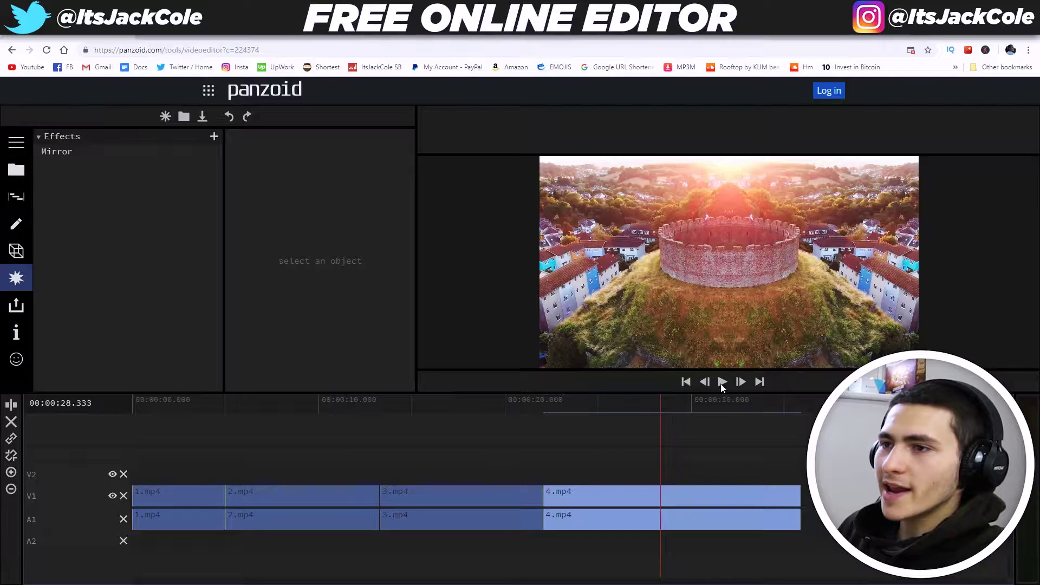
drag(596, 409, 535, 421)
key(space)
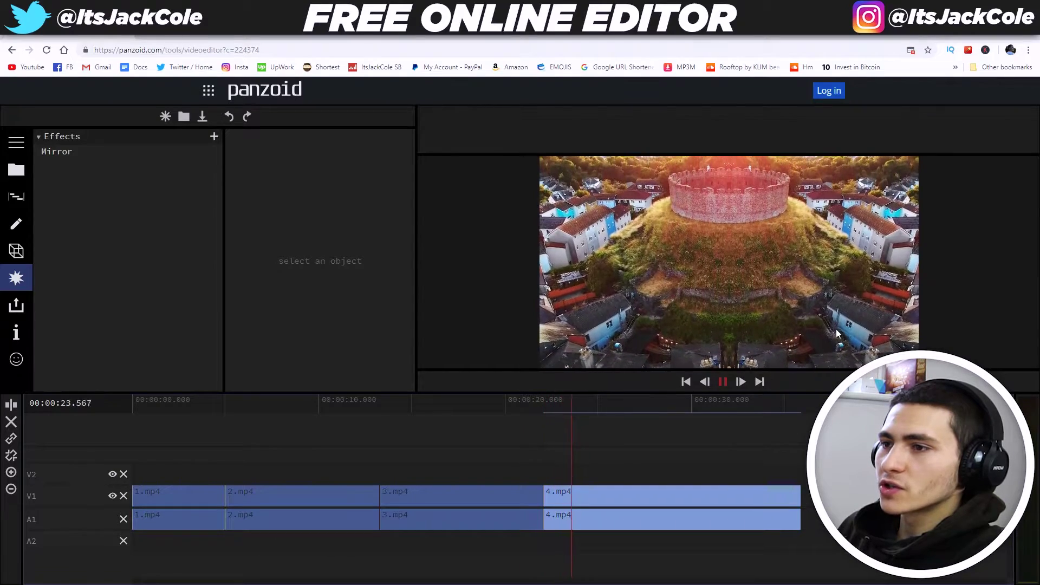
key(space)
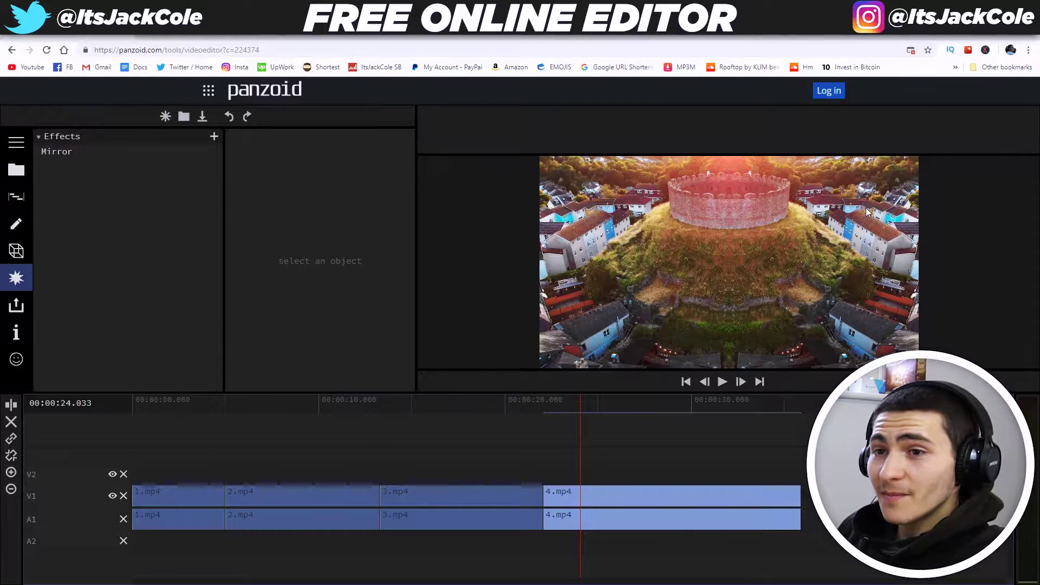
key(space)
key(space)
key(space)
key(space)
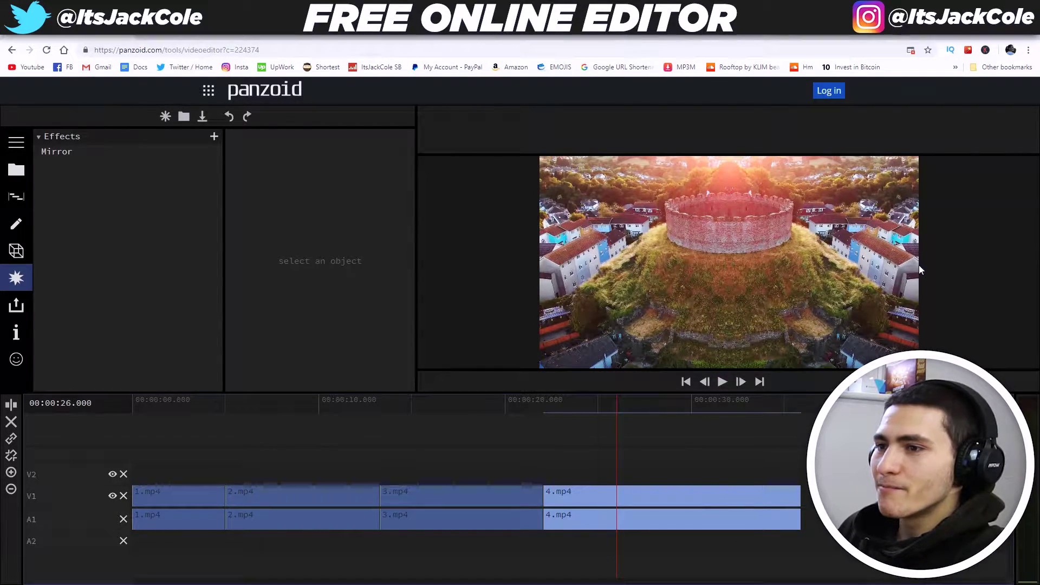
key(space)
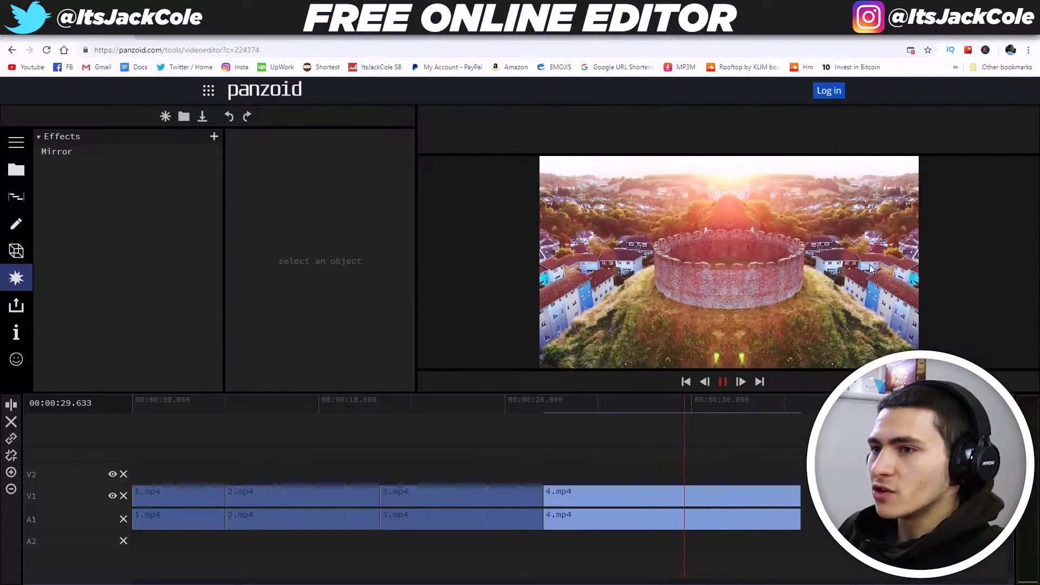
key(space)
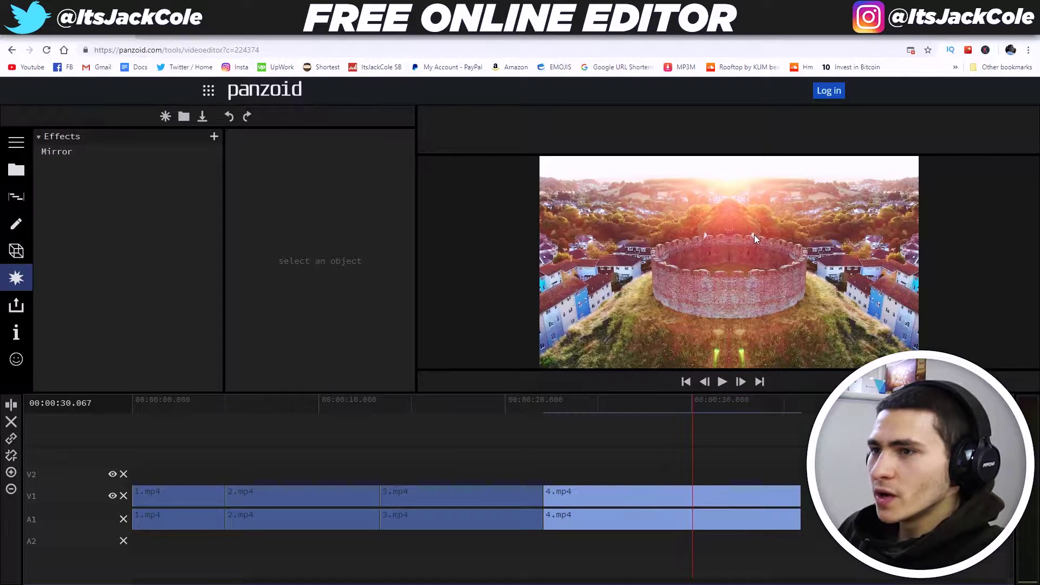
key(space)
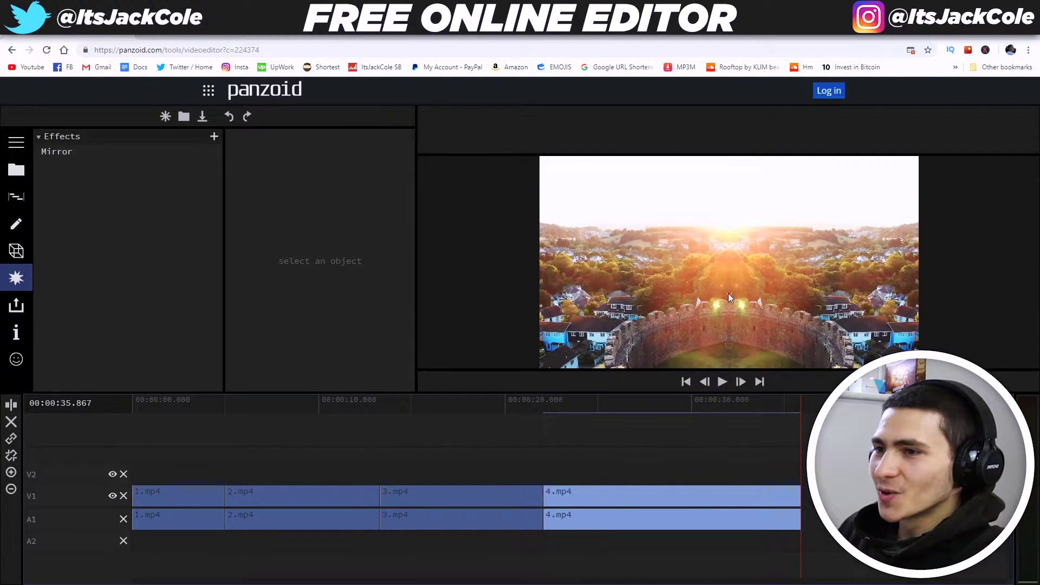
Replay parts of the mirrored clip and pause at about 25 seconds.
drag(785, 410, 622, 411)
key(space)
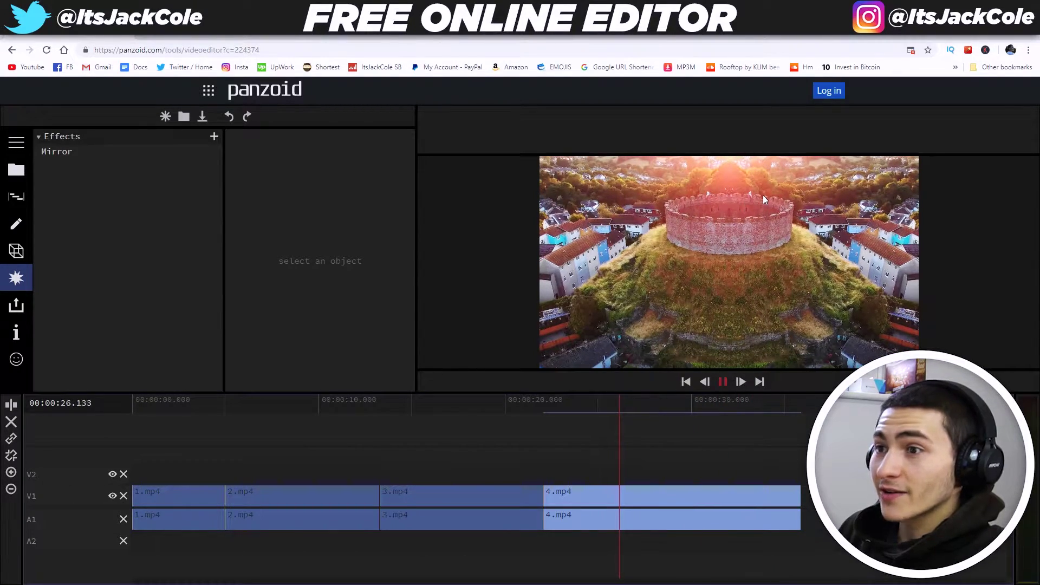
drag(626, 417, 385, 414)
click(545, 406)
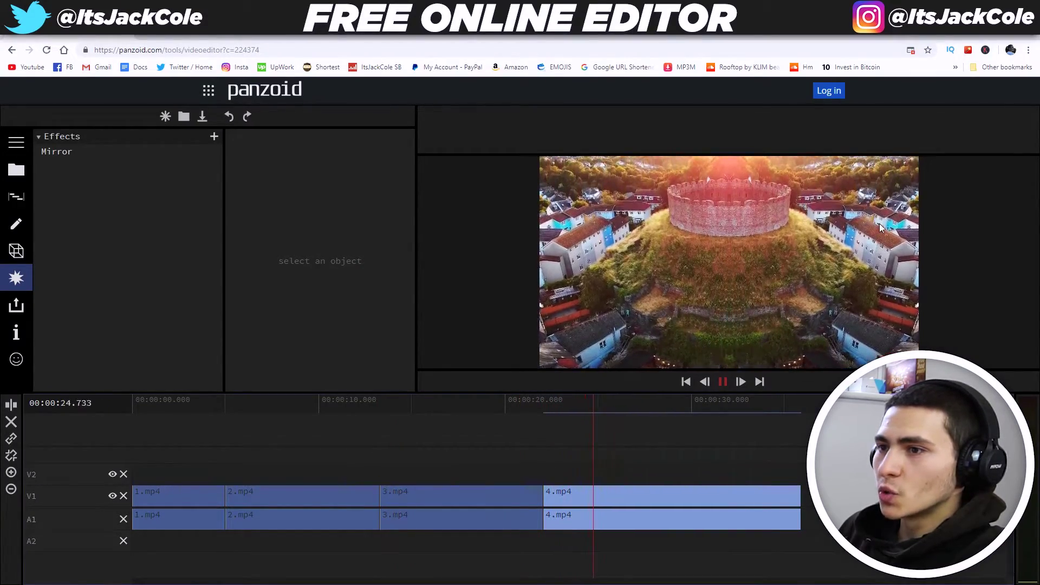
key(space)
Switch the Mirror effect on 4.mp4 off and back on to compare the picture.
click(59, 152)
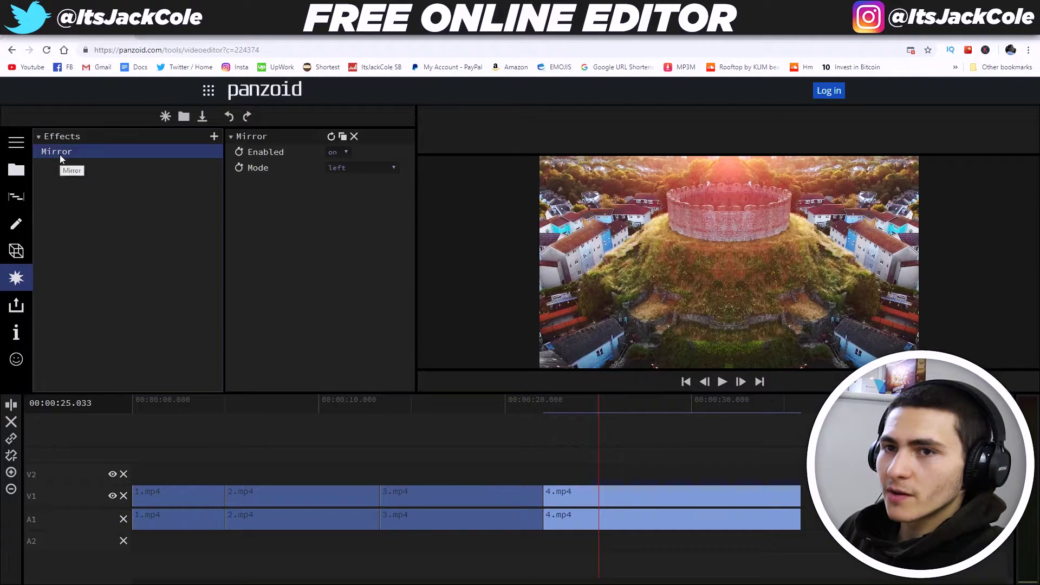
click(339, 151)
click(345, 163)
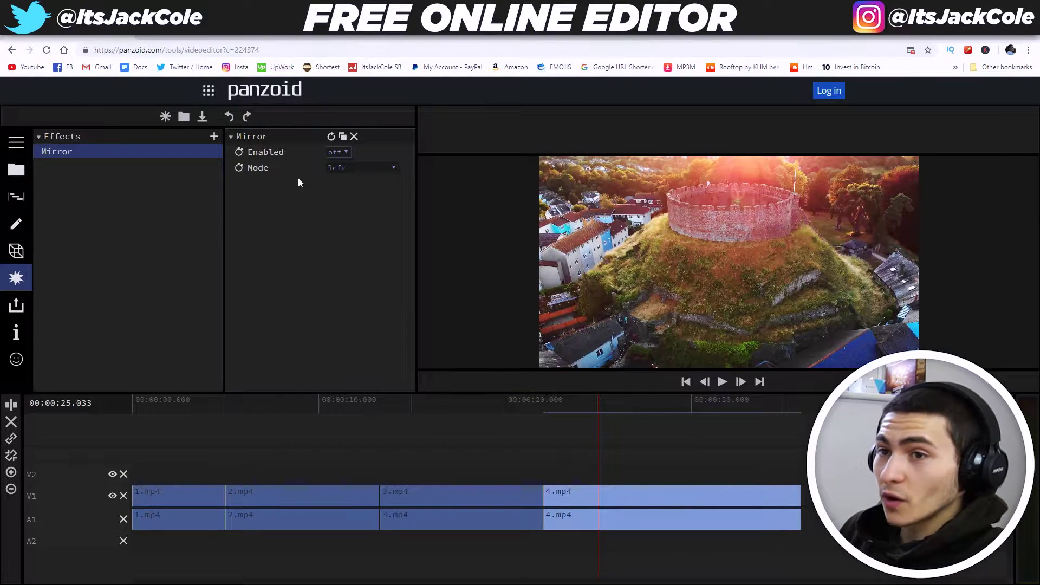
click(347, 173)
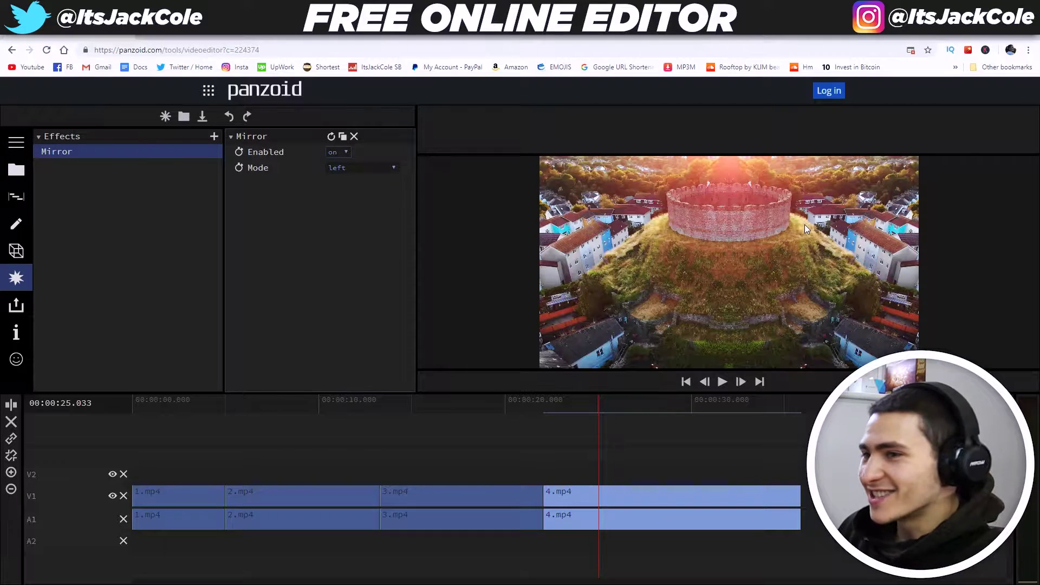
Reselect 4.mp4 and examine the Mode options of its Mirror effect, keeping the mode at left.
click(673, 468)
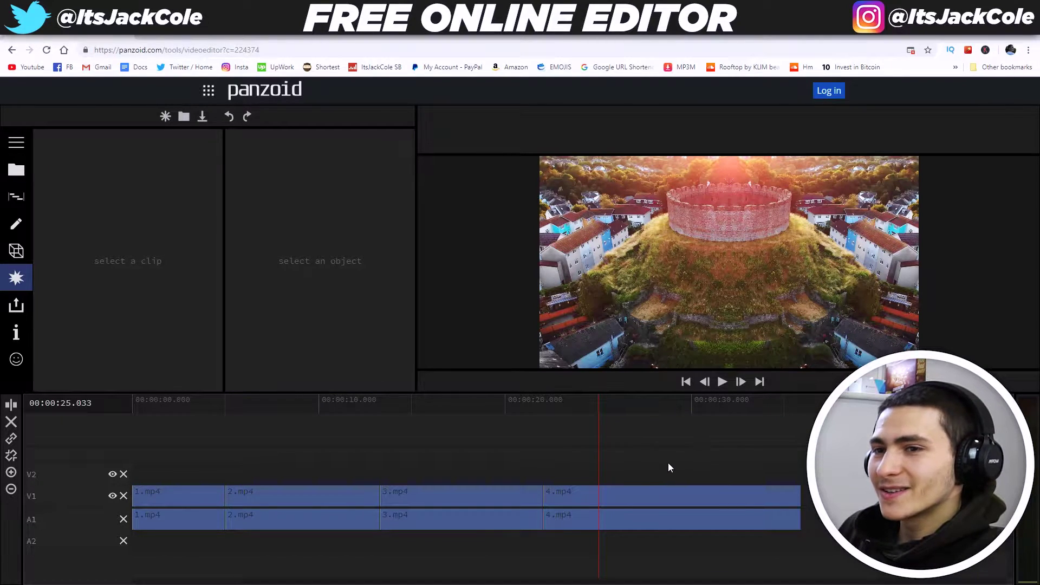
click(645, 496)
click(70, 152)
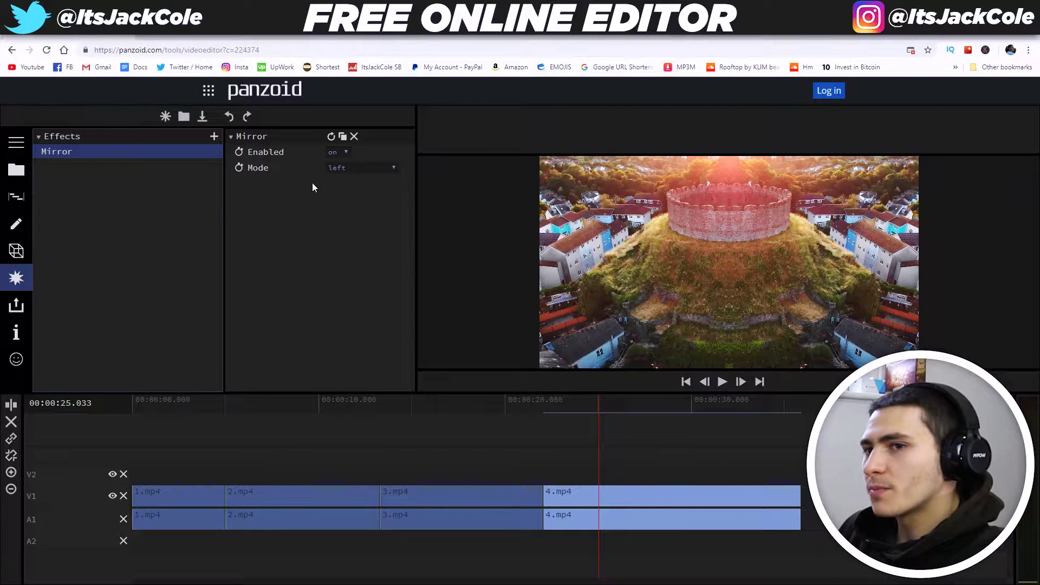
click(339, 169)
click(273, 201)
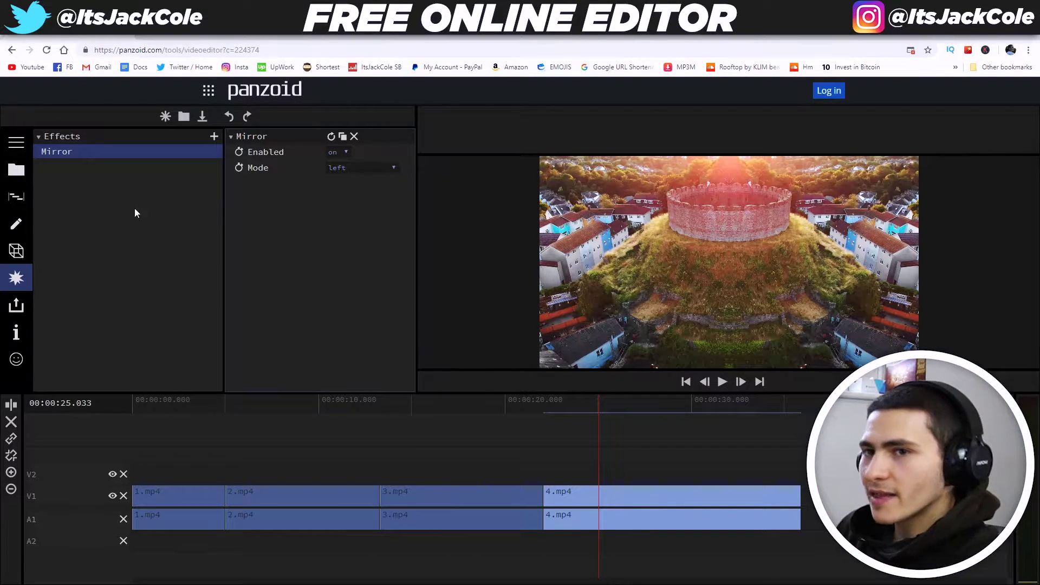
Play the sequence briefly from the beginning and jump to its end.
drag(598, 411, 46, 436)
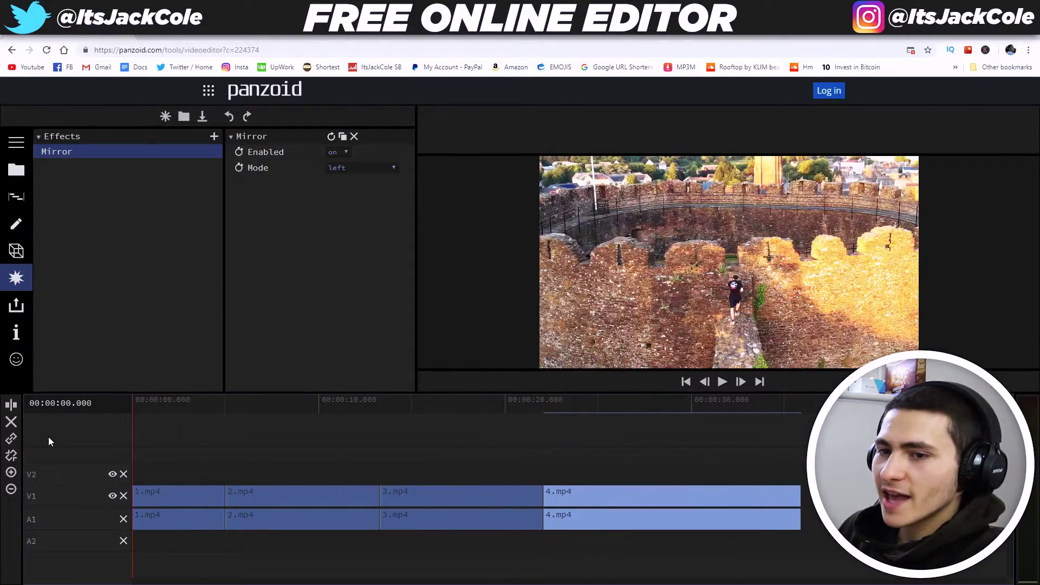
key(space)
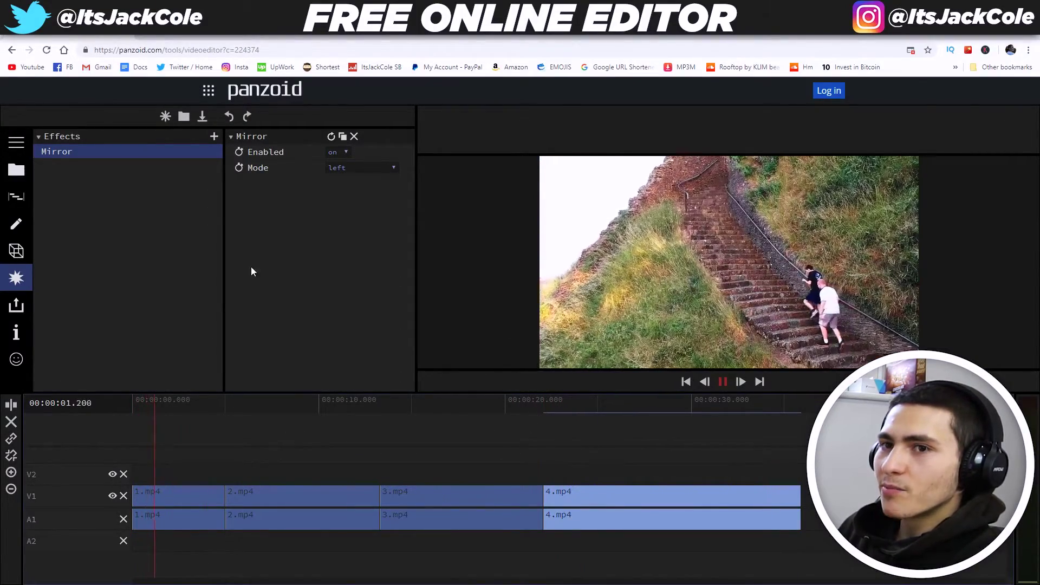
click(802, 412)
Select all four clips on the video and audio tracks and return the playhead to the start.
key(ctrl+a)
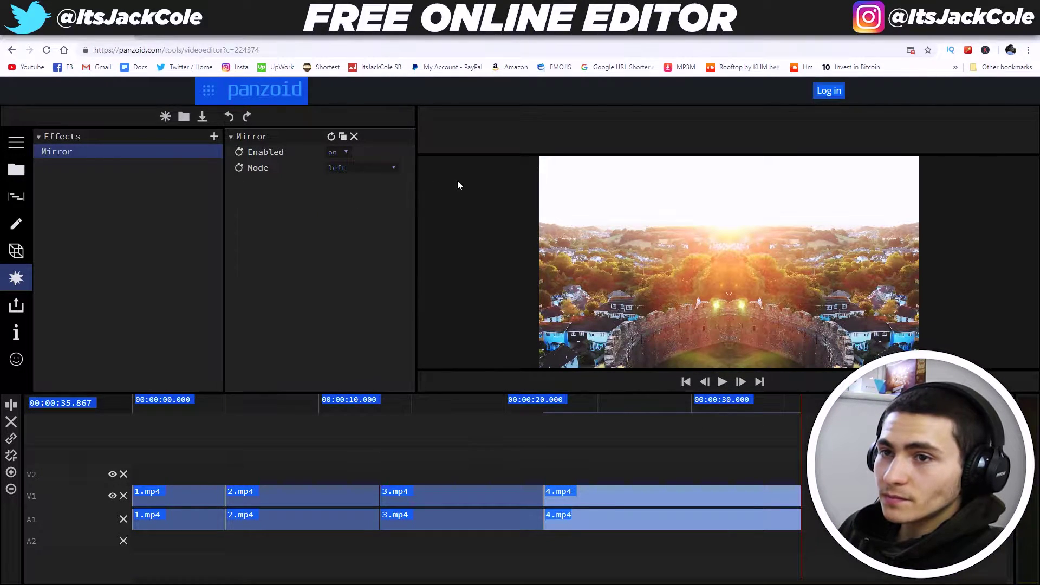
click(359, 440)
click(268, 407)
drag(721, 515, 157, 472)
click(100, 408)
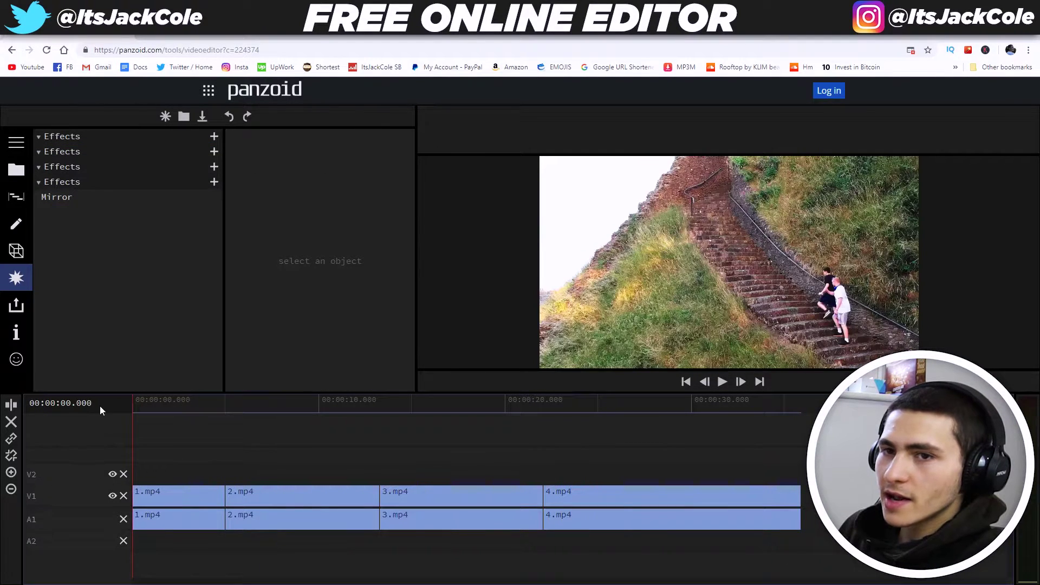
Open the export settings for rendering on this device and set the resolution to 1280x720 (720p).
click(16, 308)
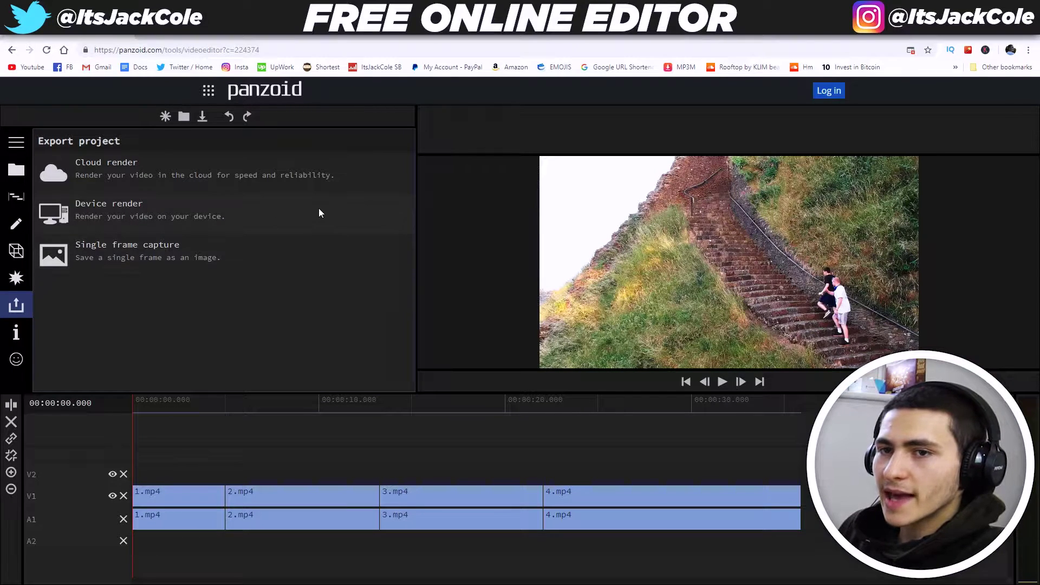
click(343, 202)
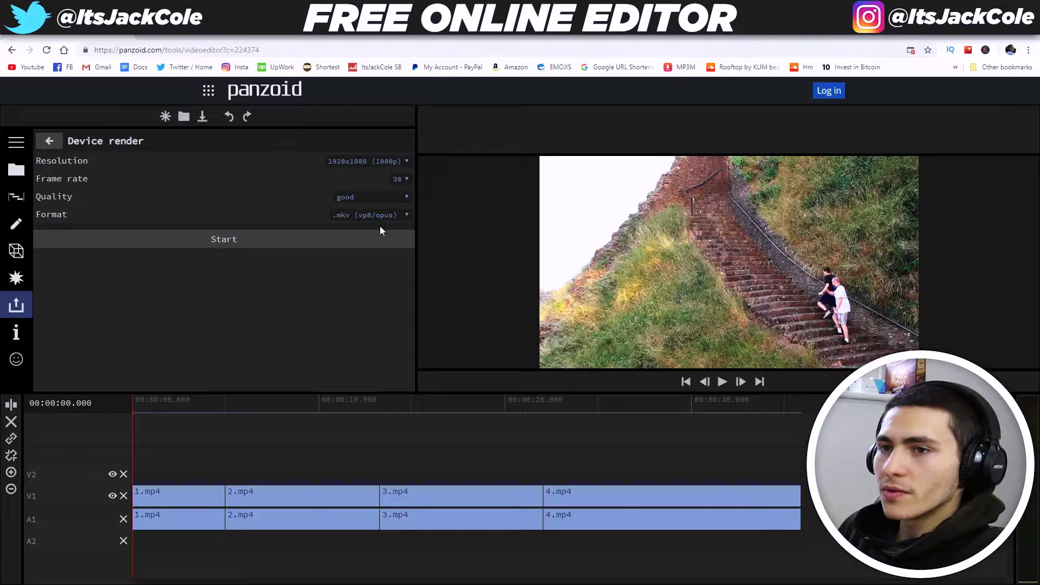
click(404, 177)
click(404, 191)
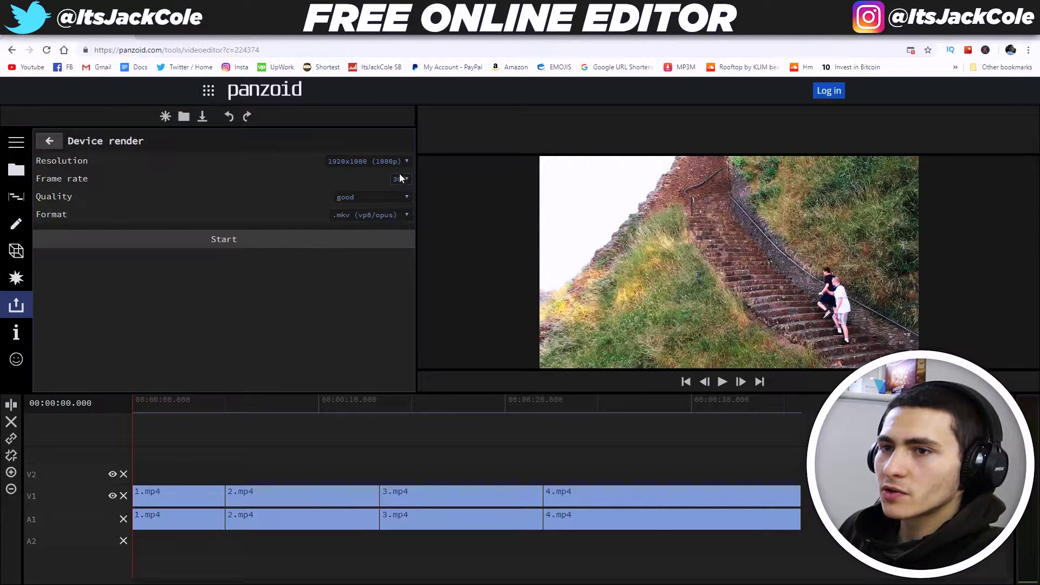
click(394, 162)
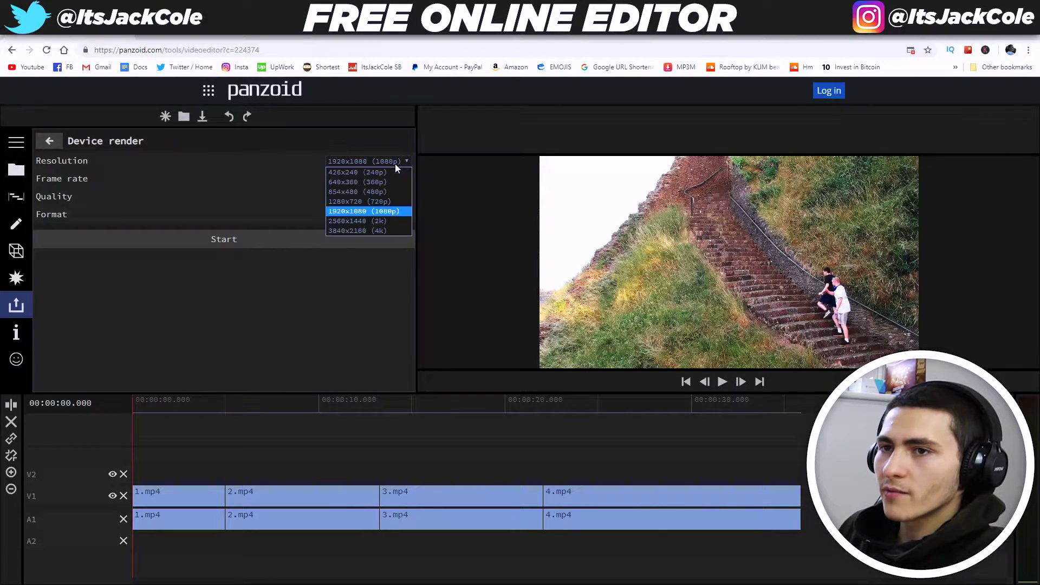
click(400, 201)
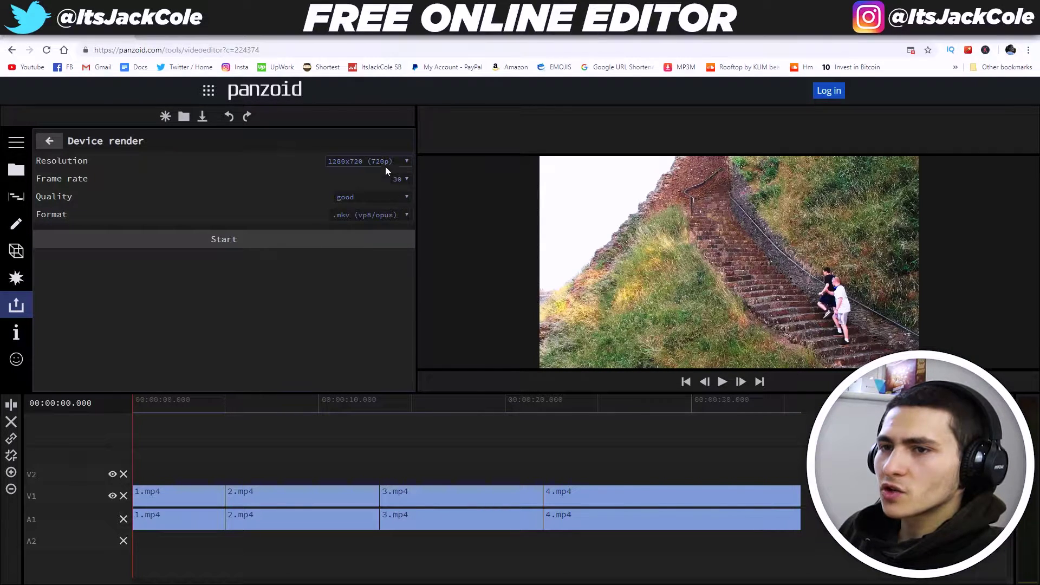
click(341, 314)
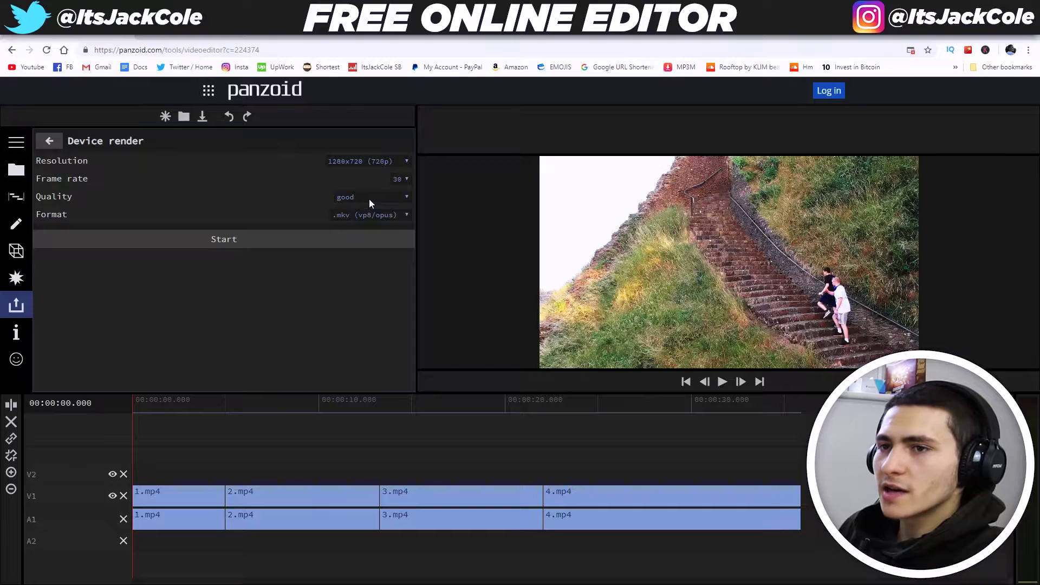
Set the render quality to very good.
click(373, 161)
click(372, 201)
click(374, 198)
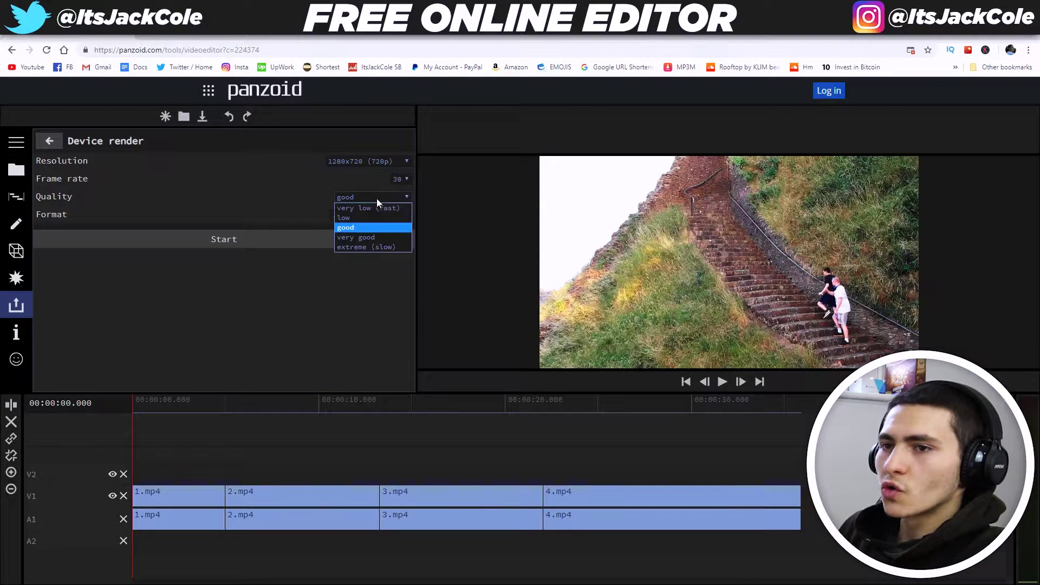
click(378, 236)
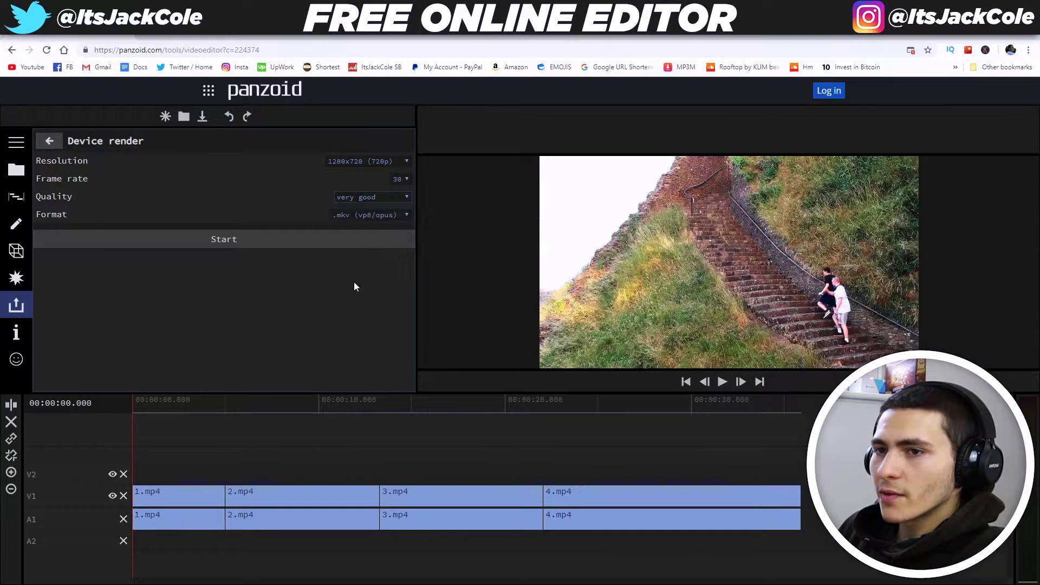
Render the video in the .mkv (vp8/opus) format and download the finished file.
click(380, 215)
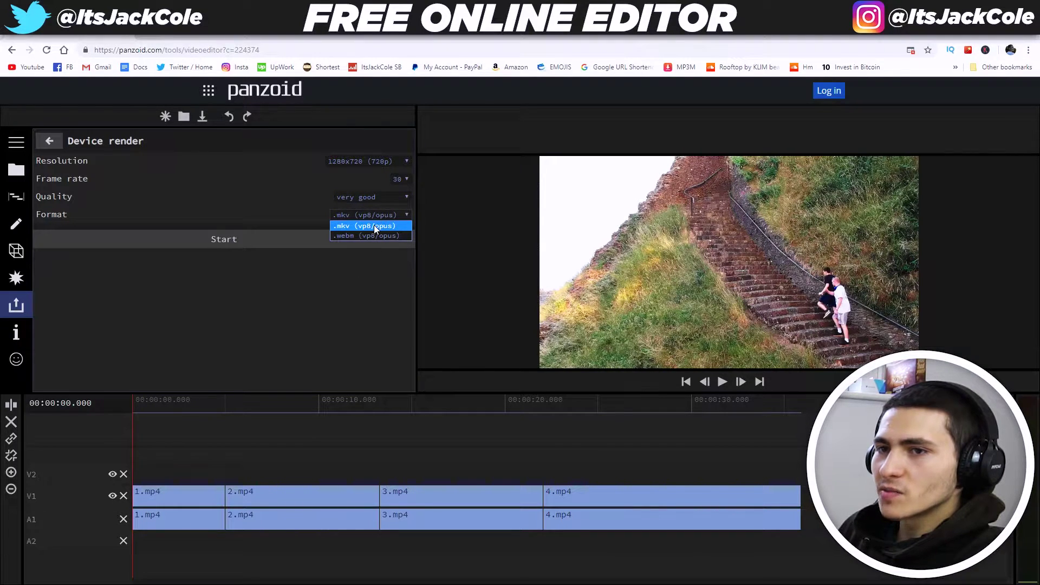
click(373, 226)
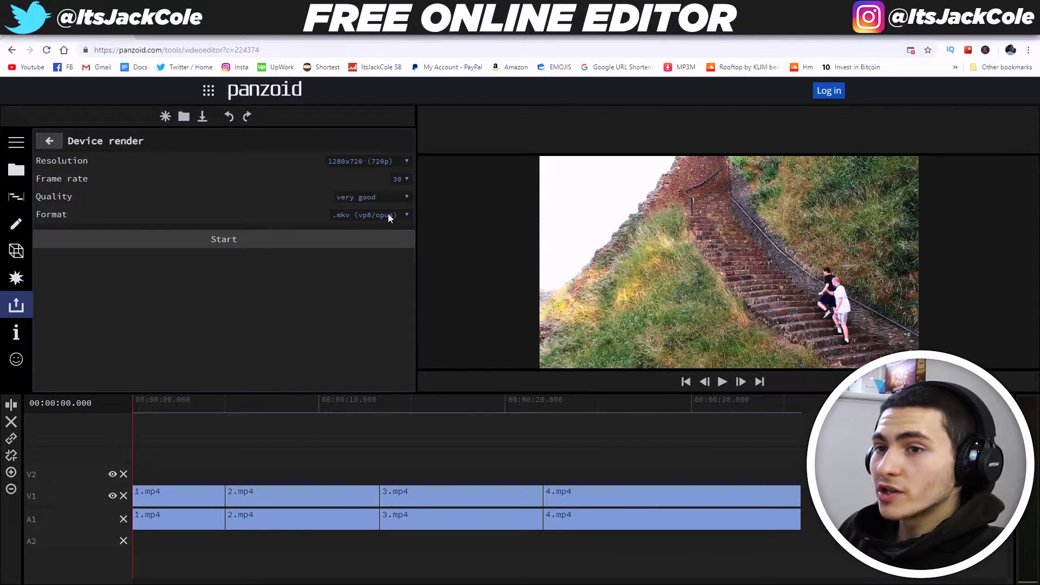
click(301, 241)
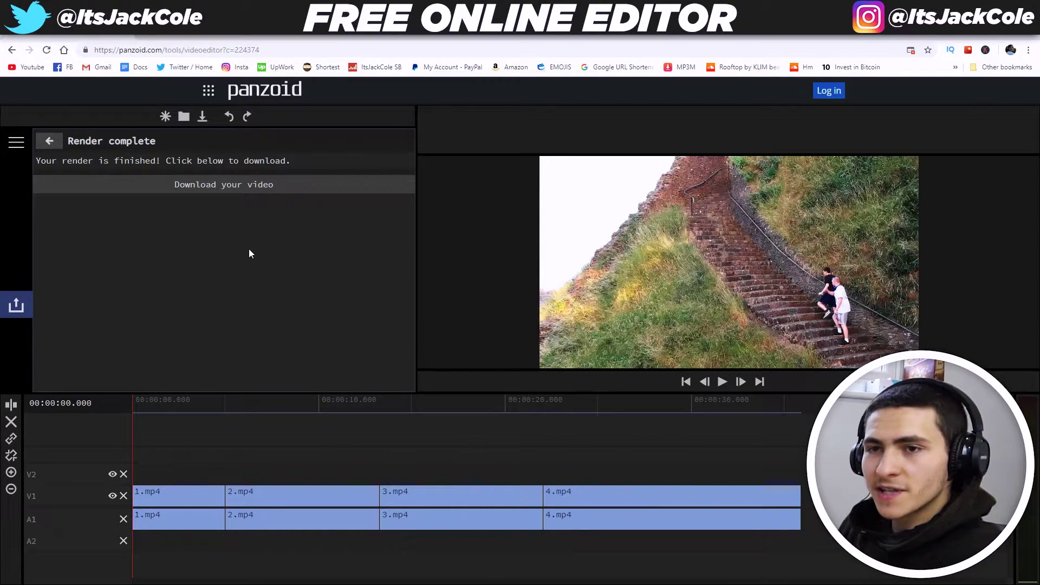
click(253, 187)
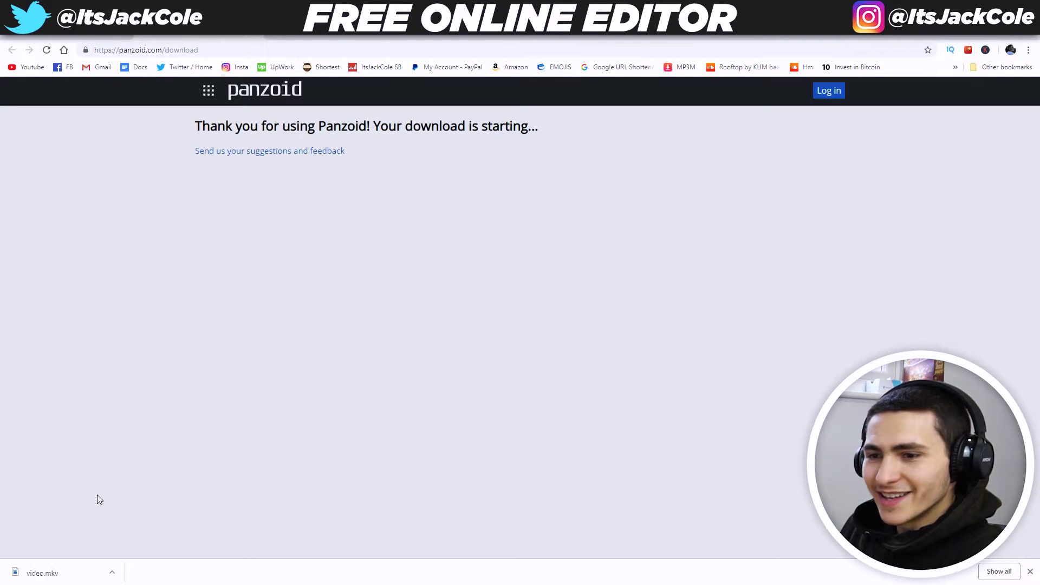
Launch HandBrake and load the downloaded video.mkv as its source.
key(super)
text(hands)
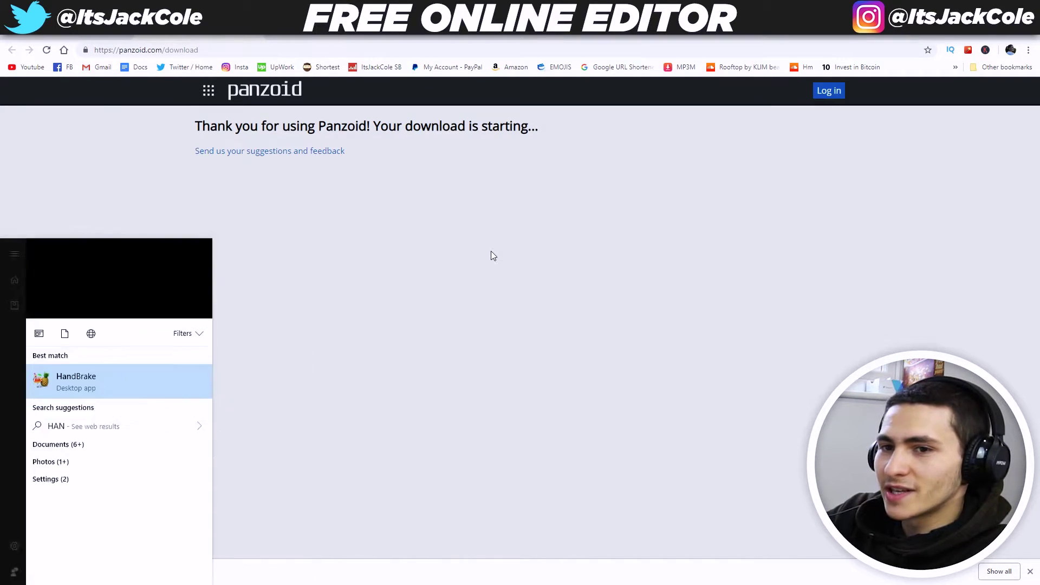
key(BackSpace)
text(b)
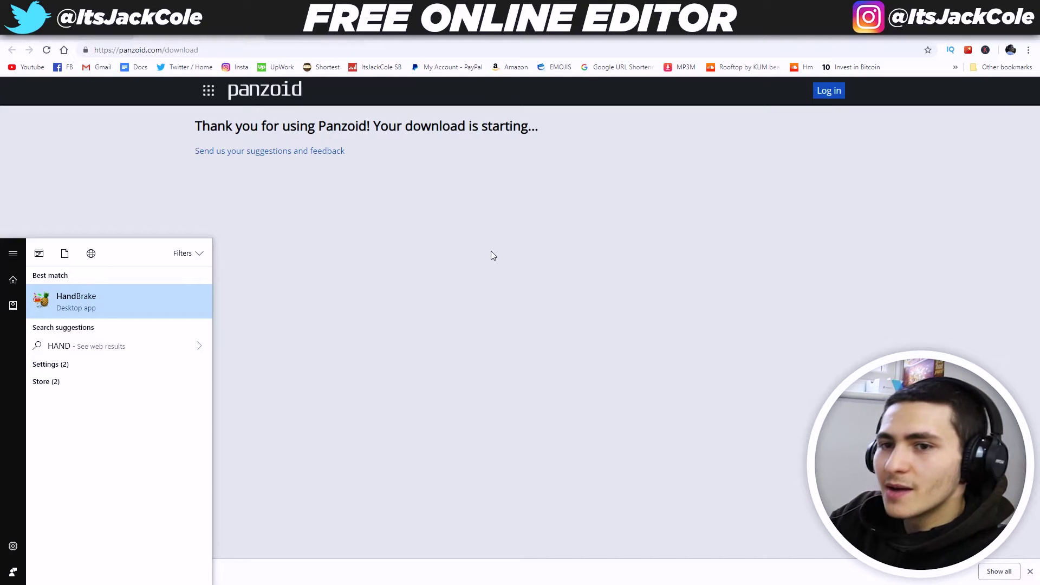
key(Return)
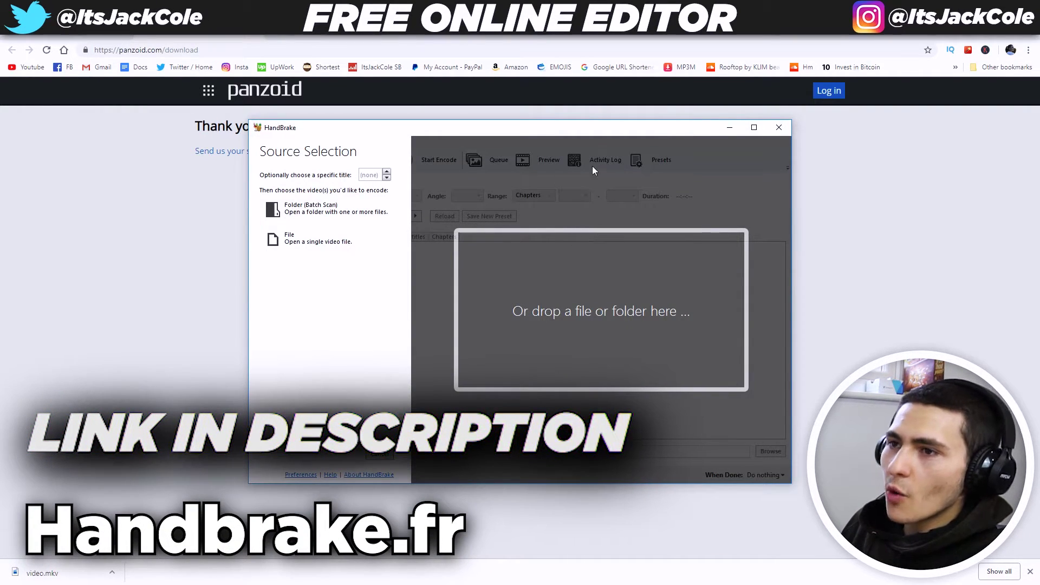
drag(38, 573, 545, 281)
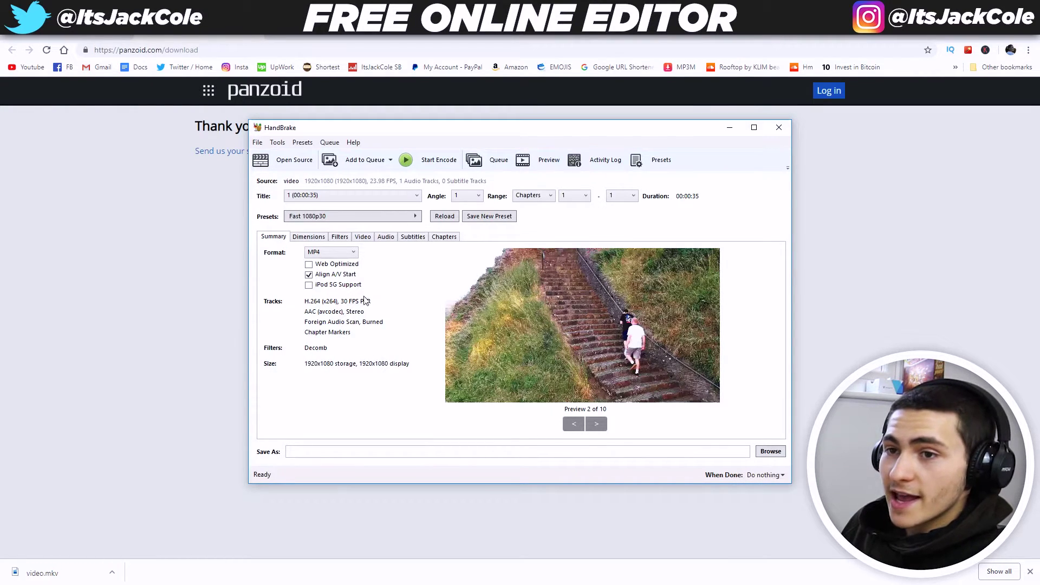
Examine the output format and preset choices, keeping MP4 and Fast 1080p30.
click(322, 254)
click(327, 252)
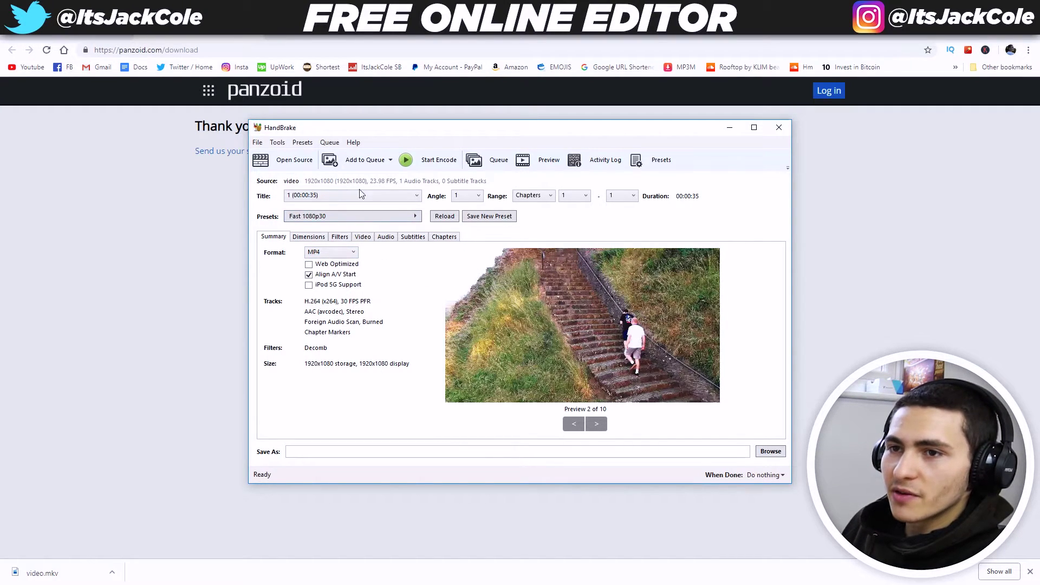
click(386, 218)
click(387, 221)
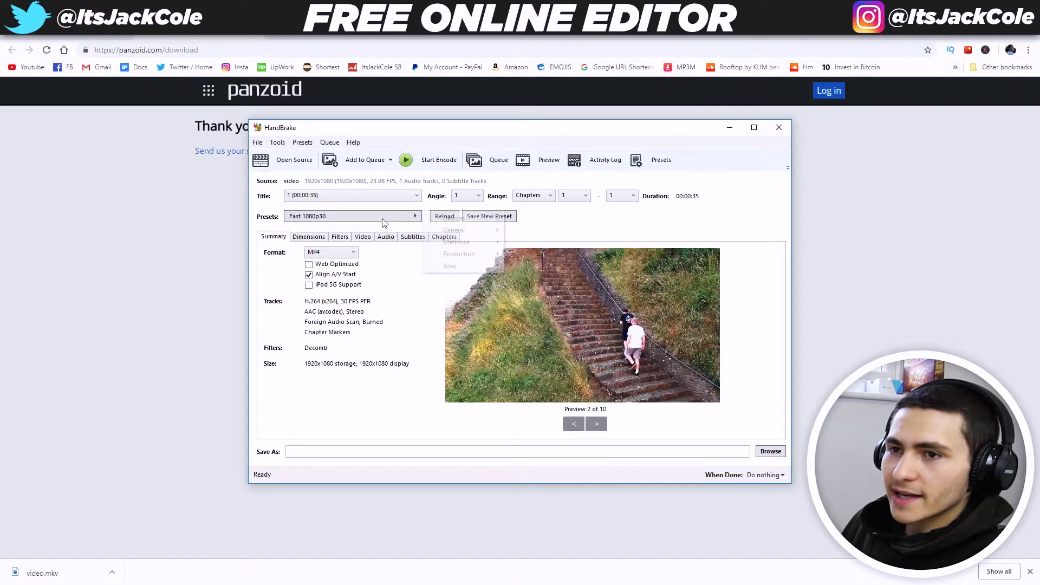
click(307, 228)
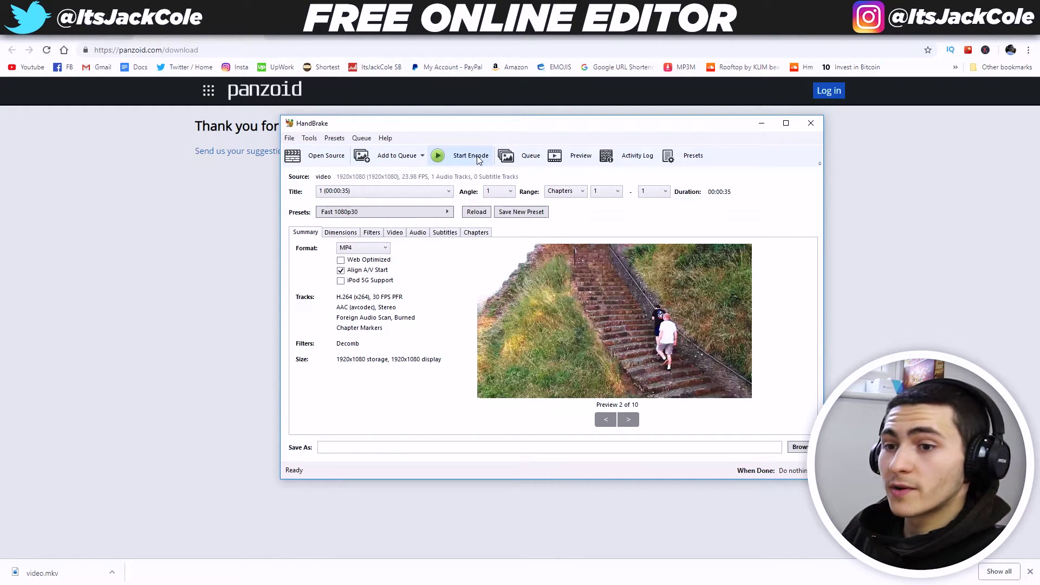
Choose the Desktop as the destination for the converted MP4 and name the file "Example Clip Drone Castle".
click(799, 447)
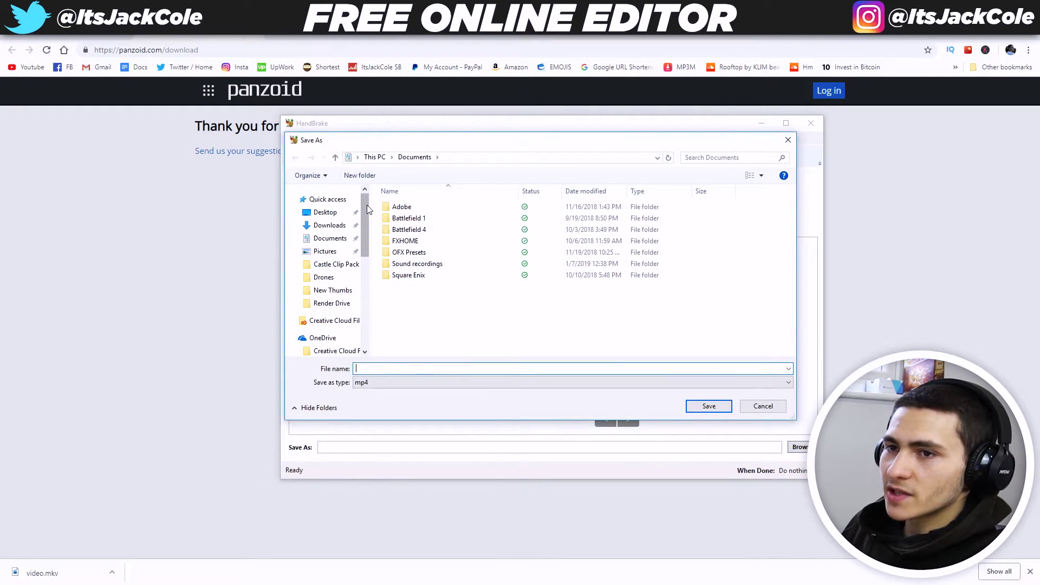
click(325, 212)
click(462, 367)
ctrl+scroll(553, 320, down, 3)
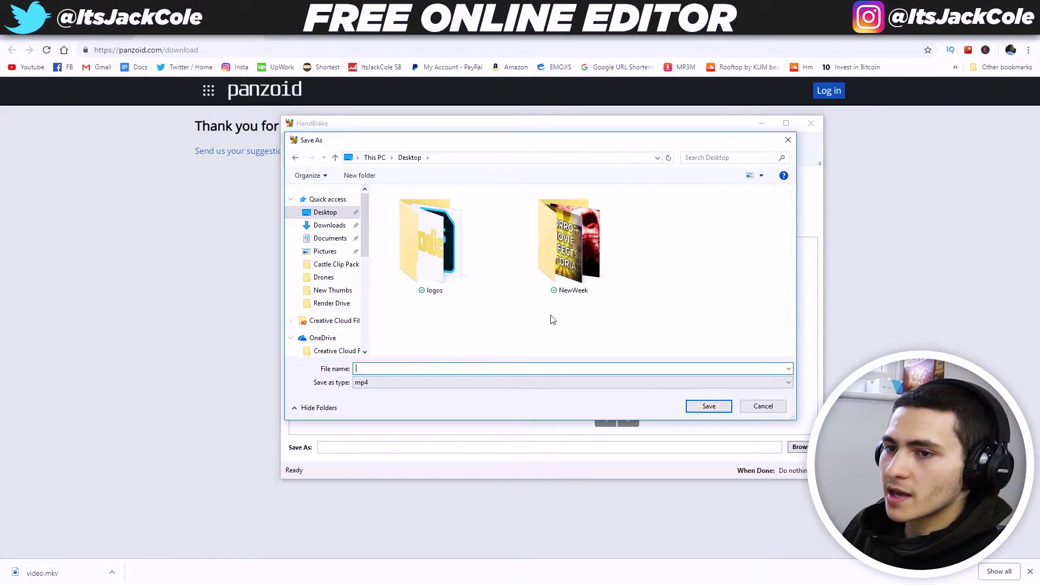
text(Example Clip)
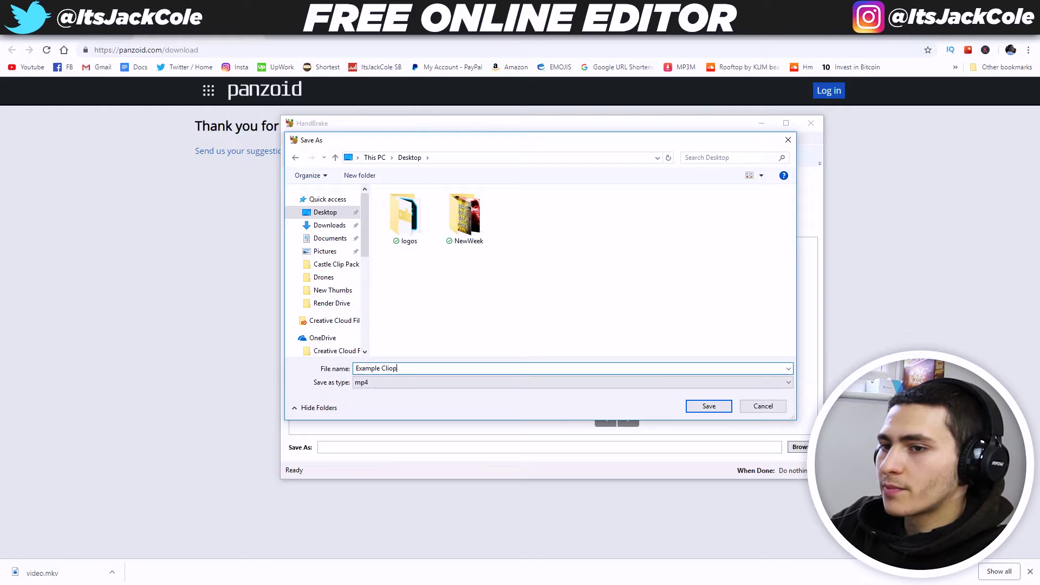
text( Drone Castle)
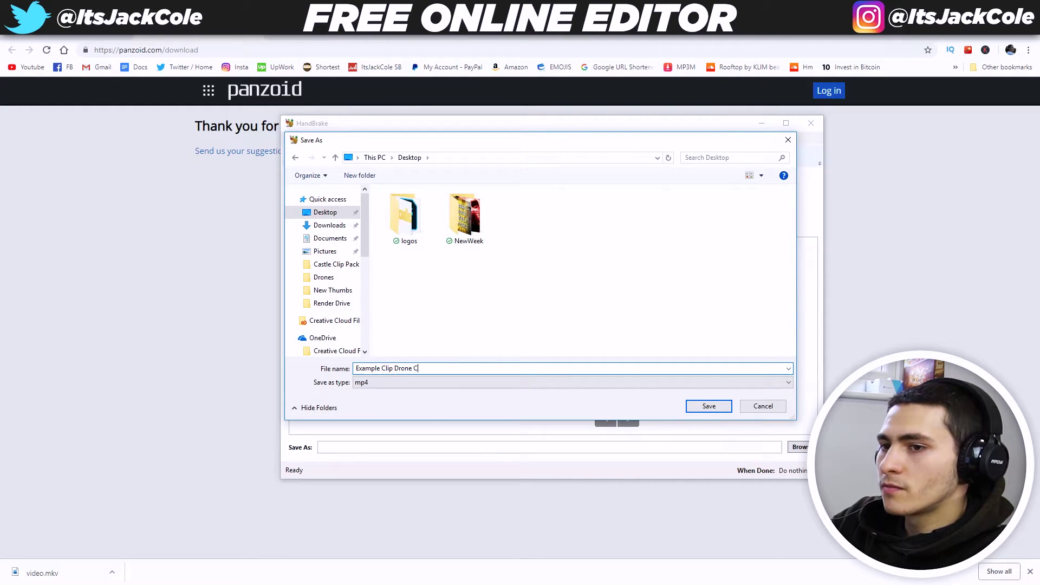